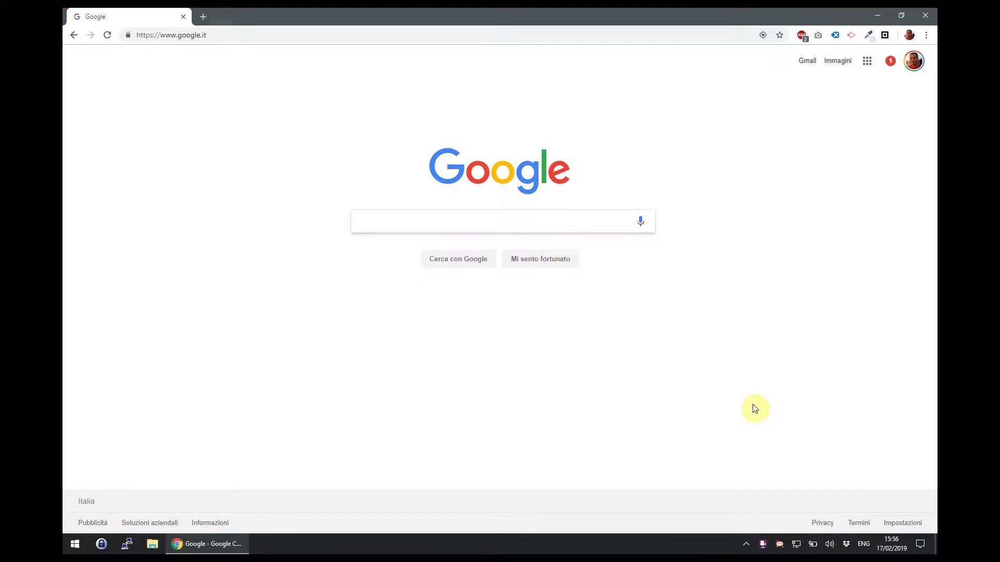
{"action": "type", "text": "volu"}
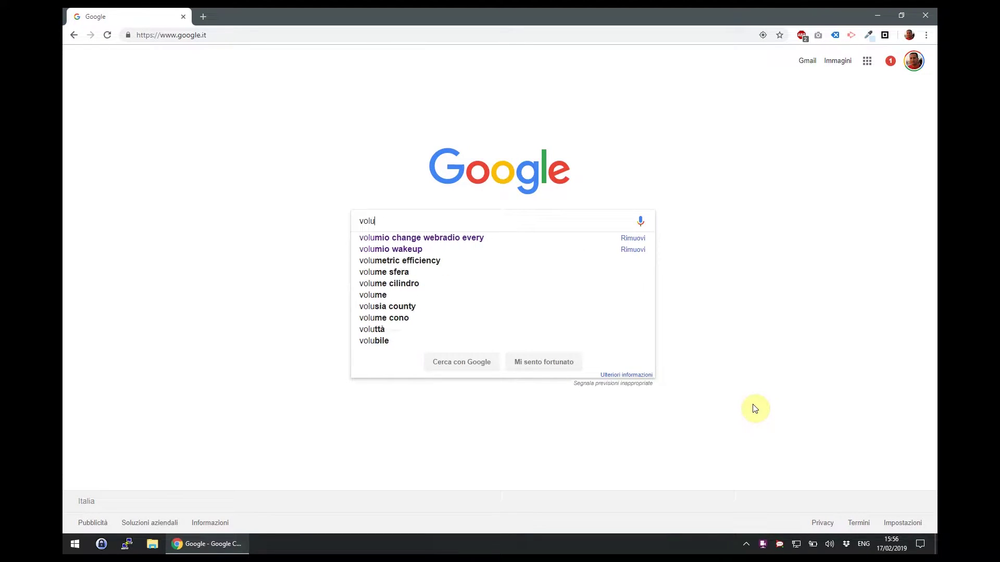
{"action": "type", "text": "mio"}
- Search for volumio and download the Volumio Raspberry Pi image from volumio.org
{"action": "key", "text": "Return"}
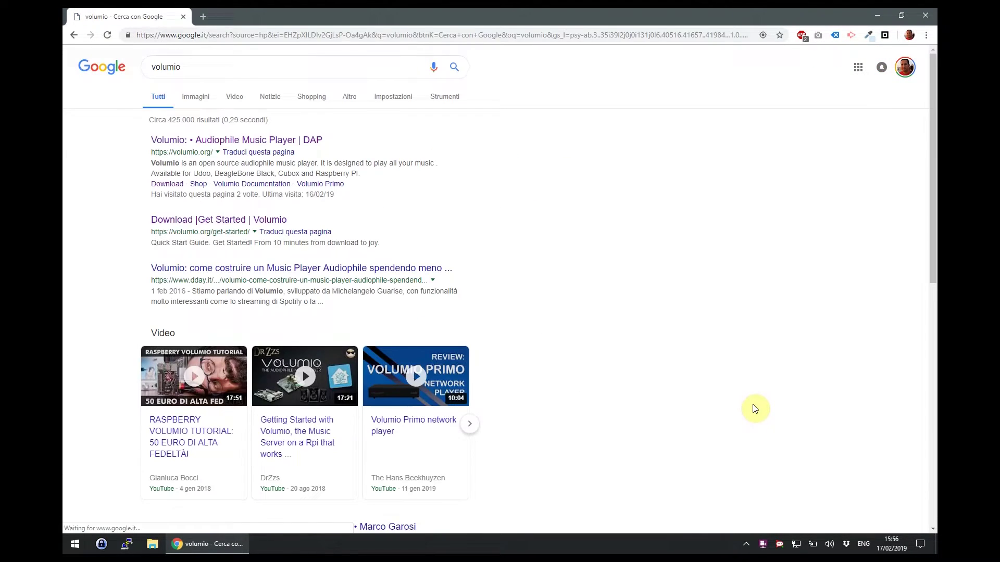
{"action": "left_click", "coordinate": [264, 140]}
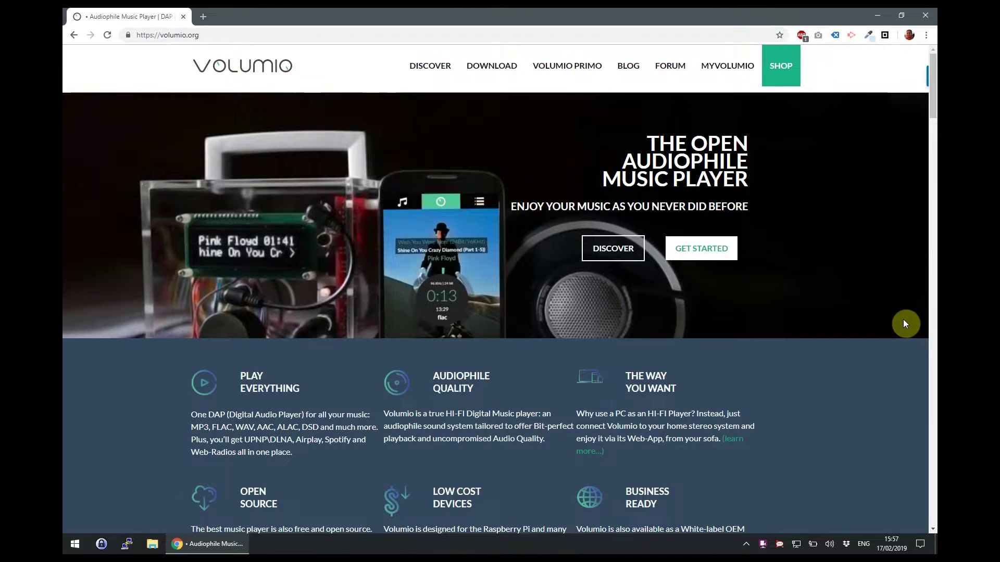
{"action": "left_click", "coordinate": [498, 69]}
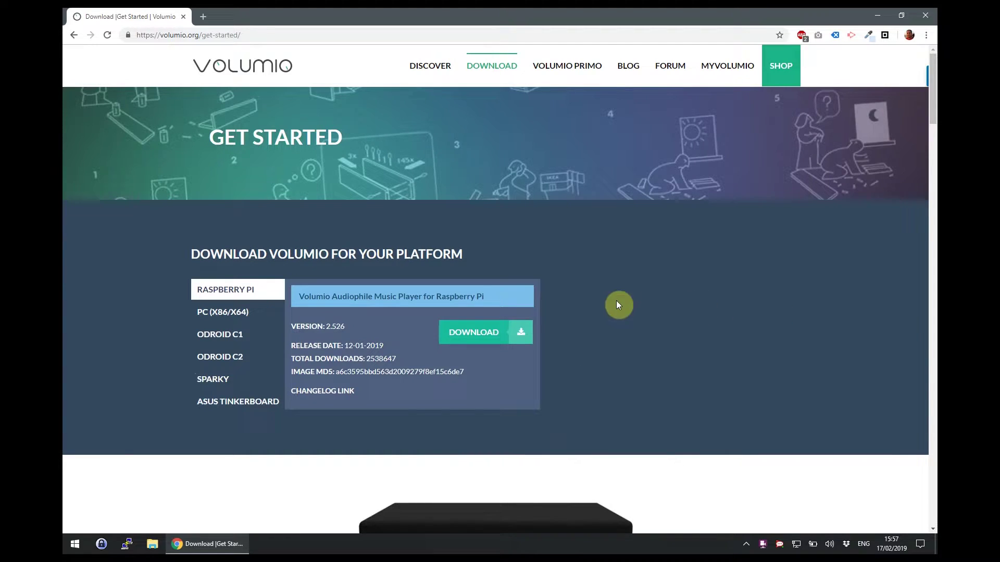
{"action": "left_click", "coordinate": [498, 344]}
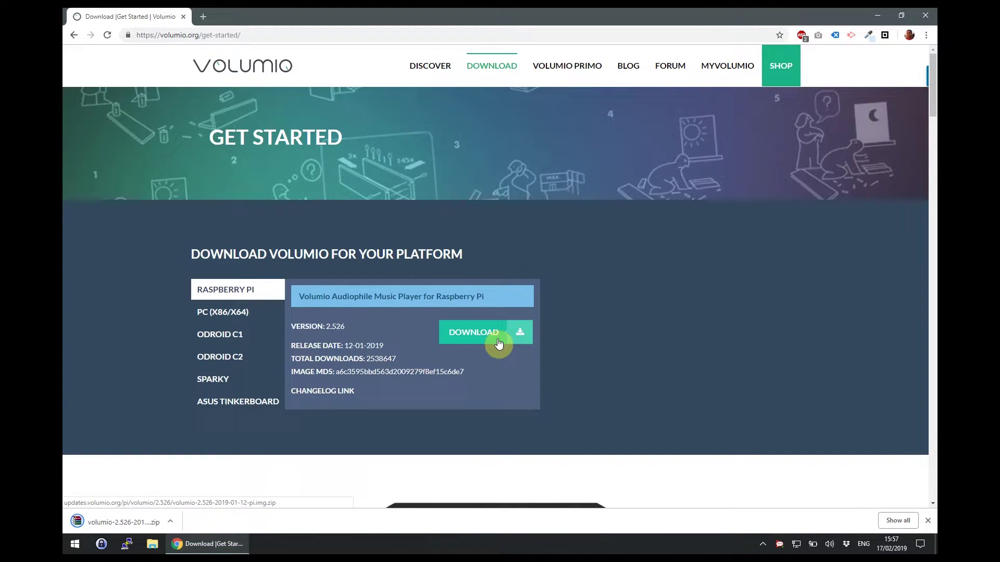
- Extract the Volumio zip into its own folder, delete the zip, and move the folder under Work
{"action": "left_click", "coordinate": [875, 16]}
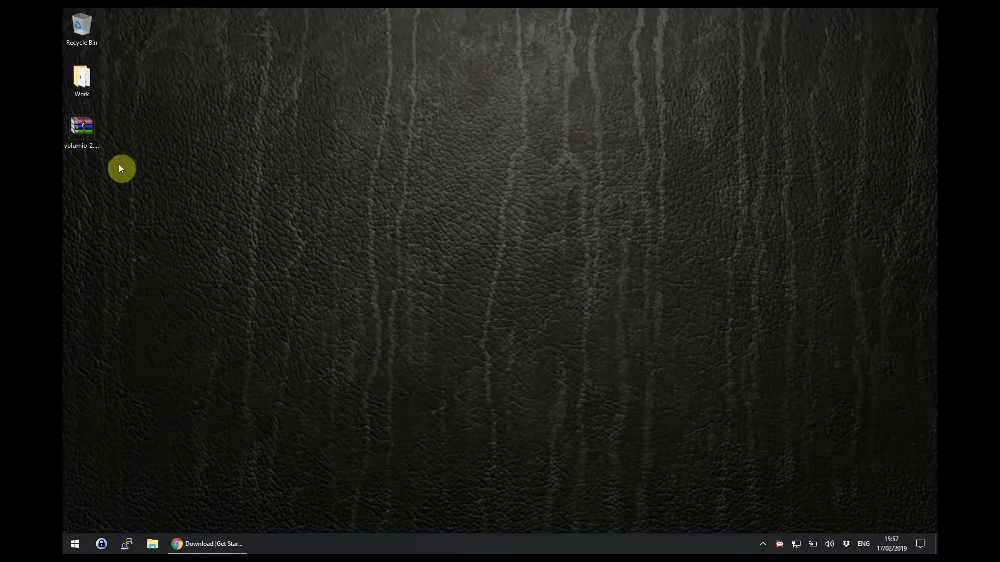
{"action": "right_click", "coordinate": [88, 136]}
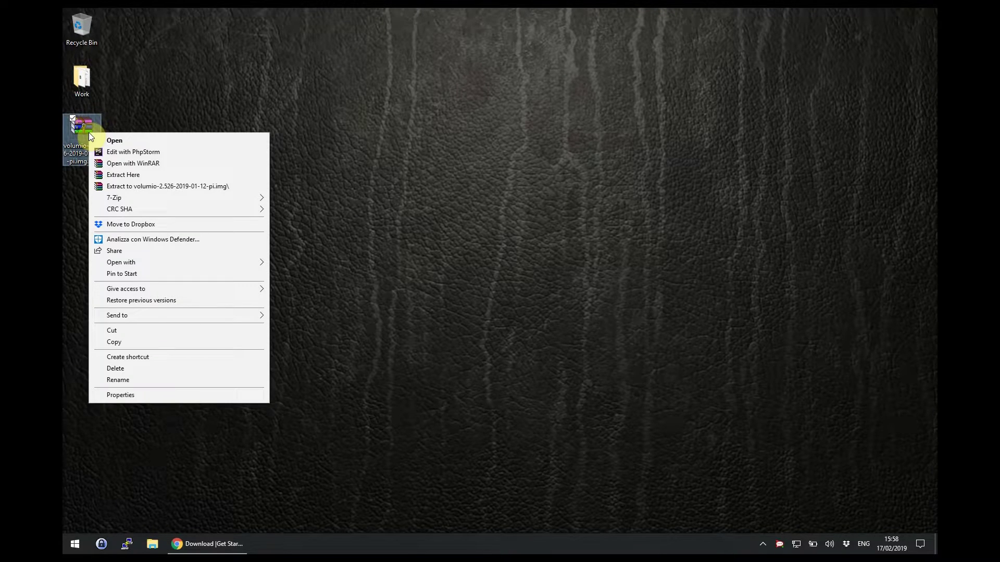
{"action": "left_click", "coordinate": [135, 188]}
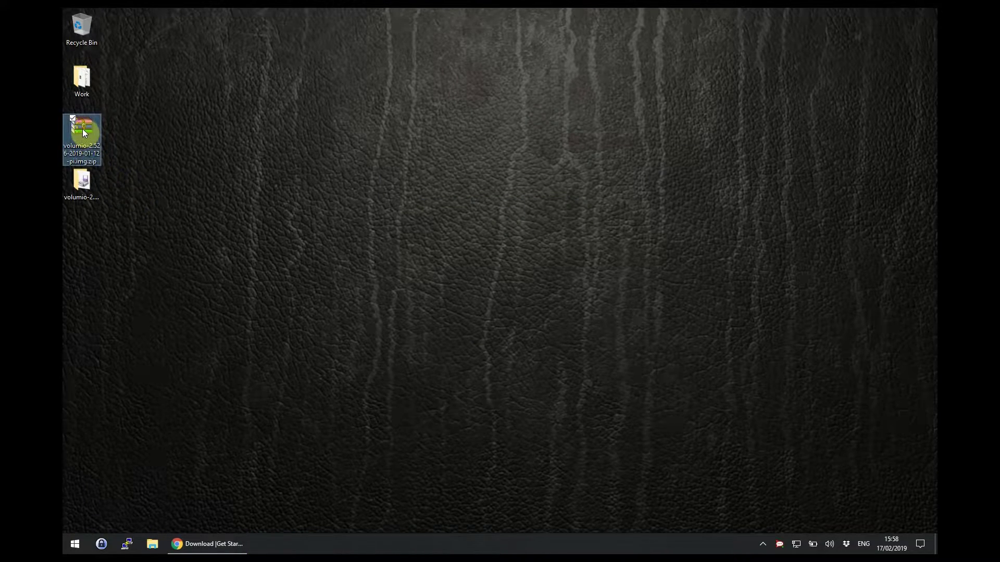
{"action": "mouse_move", "coordinate": [81, 129]}
{"action": "left_mouse_down"}
{"action": "mouse_move", "coordinate": [83, 19]}
{"action": "mouse_move", "coordinate": [84, 30]}
{"action": "left_mouse_up"}
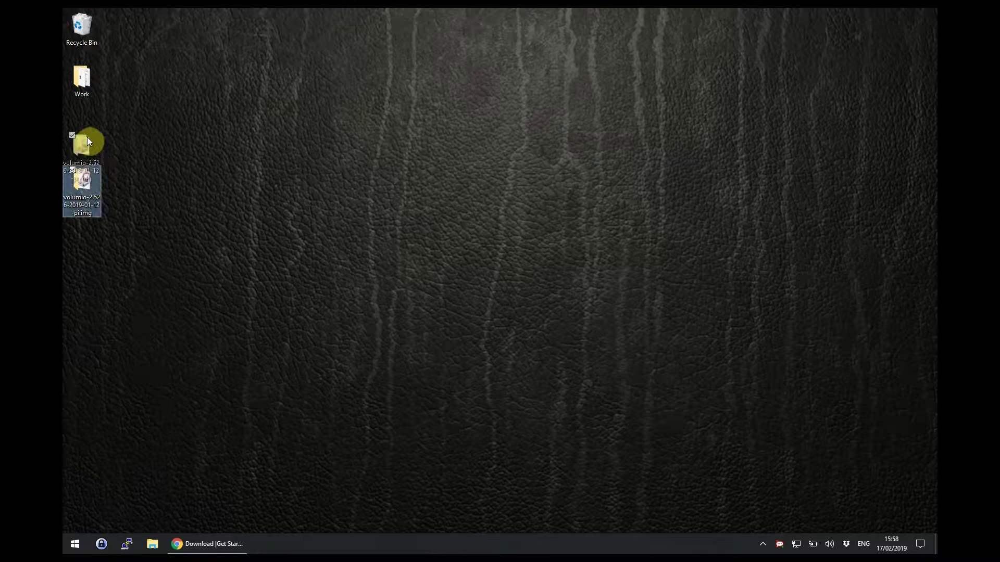
{"action": "left_click_drag", "start_coordinate": [92, 168], "coordinate": [91, 119]}
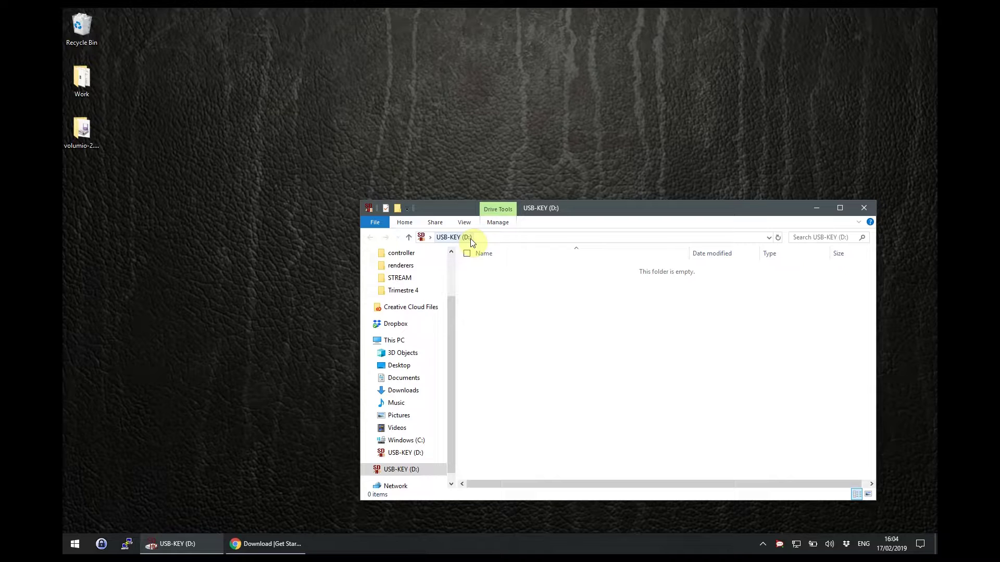
- Close the empty USB-KEY (D:) Explorer window and show the Start menu
{"action": "left_click", "coordinate": [863, 209]}
{"action": "left_click", "coordinate": [70, 546]}
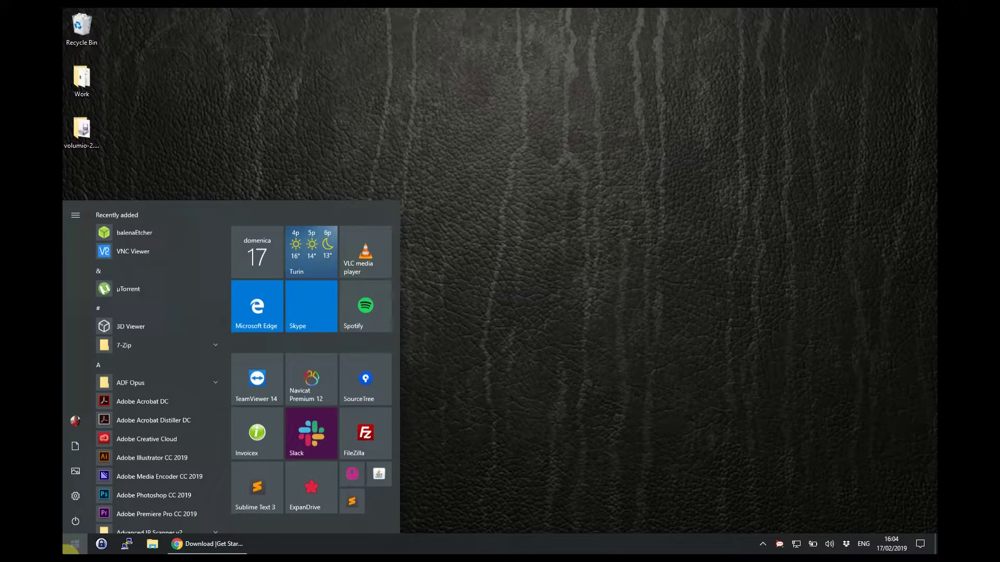
{"action": "type", "text": "win32"}
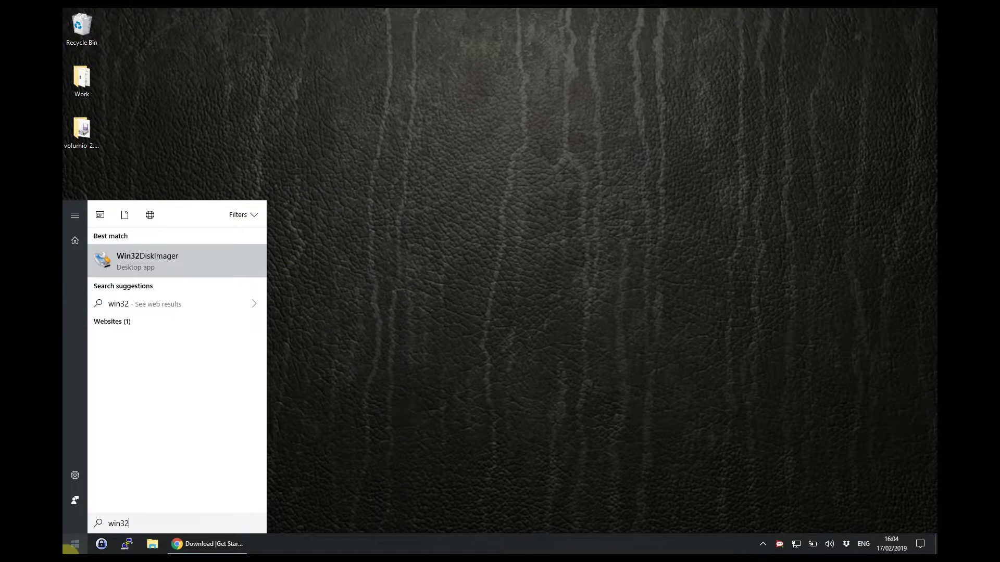
- Launch Win32 Disk Imager and load volumio-2.526-2019-01-12-pi.img from the Desktop volumio folder, targeting D:
{"action": "left_click", "coordinate": [195, 267]}
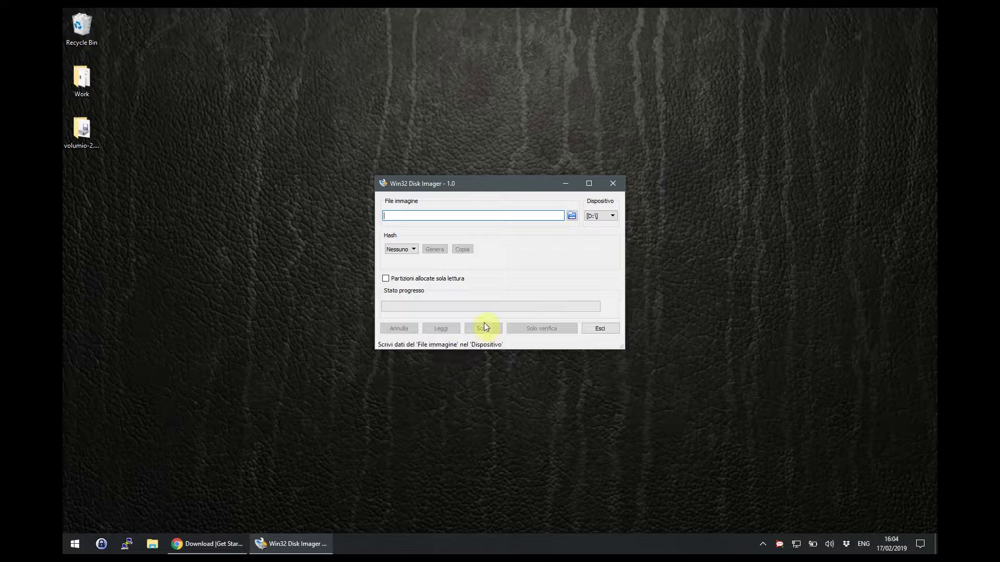
{"action": "left_click", "coordinate": [571, 216]}
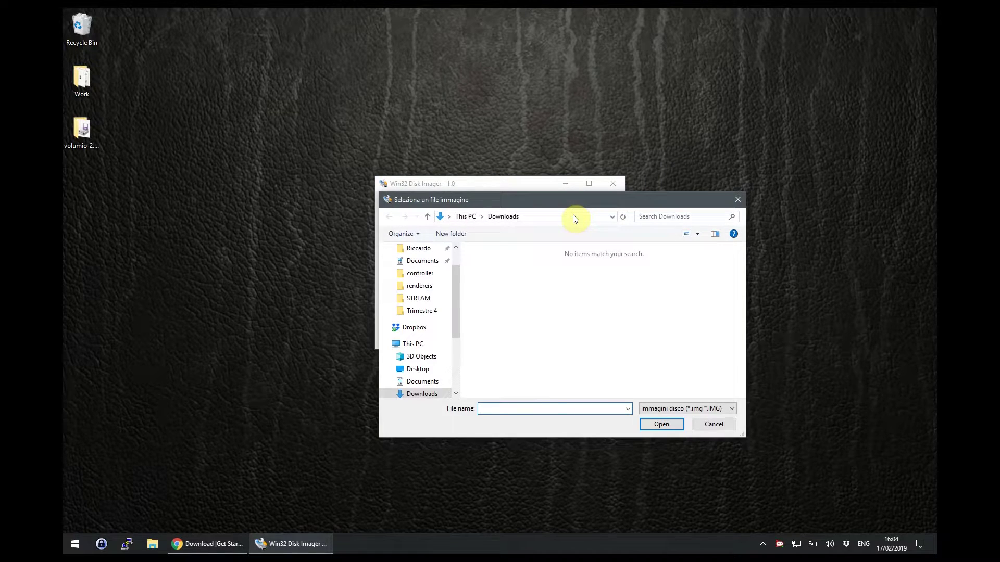
{"action": "left_click", "coordinate": [421, 268]}
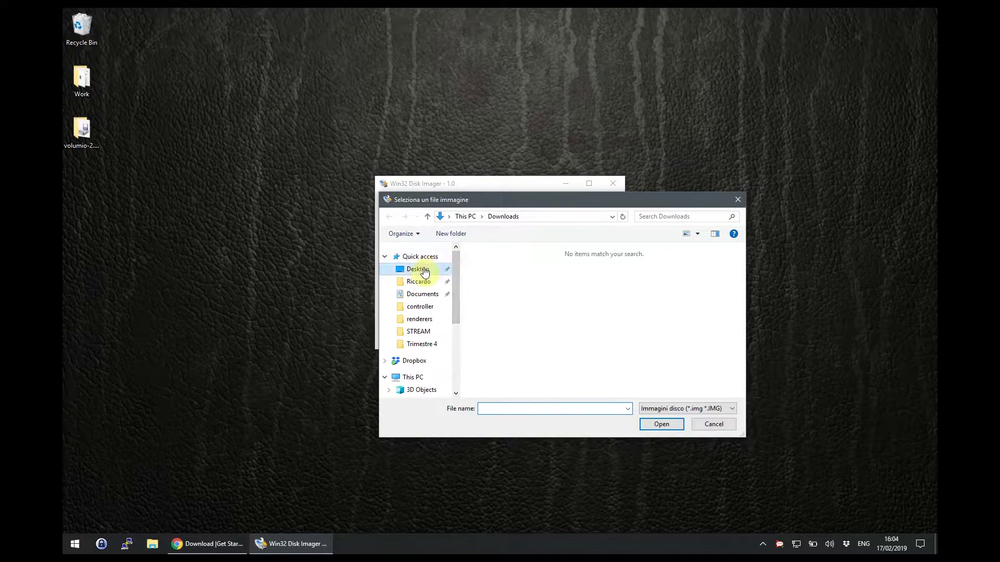
{"action": "double_click", "coordinate": [500, 273]}
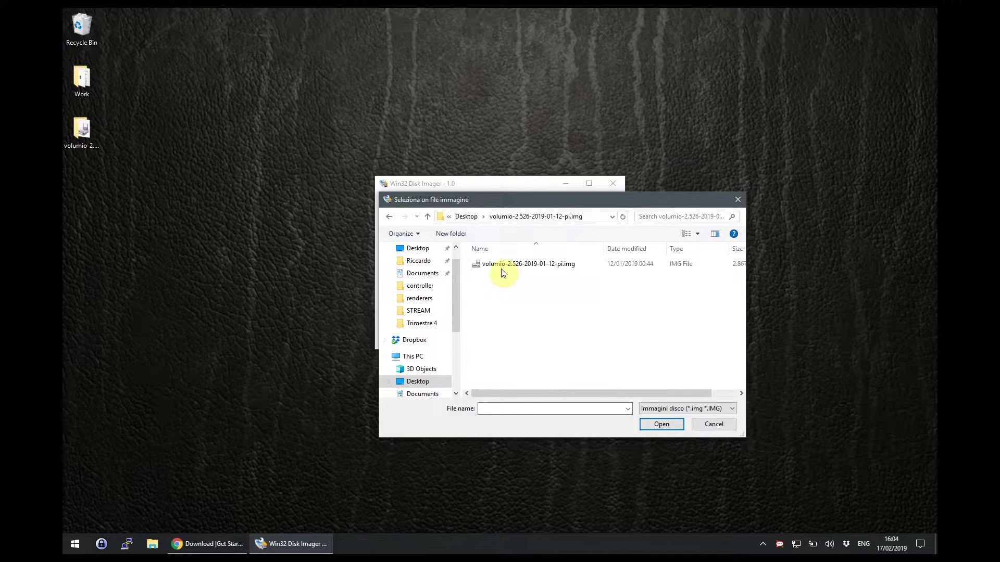
{"action": "left_click", "coordinate": [503, 271]}
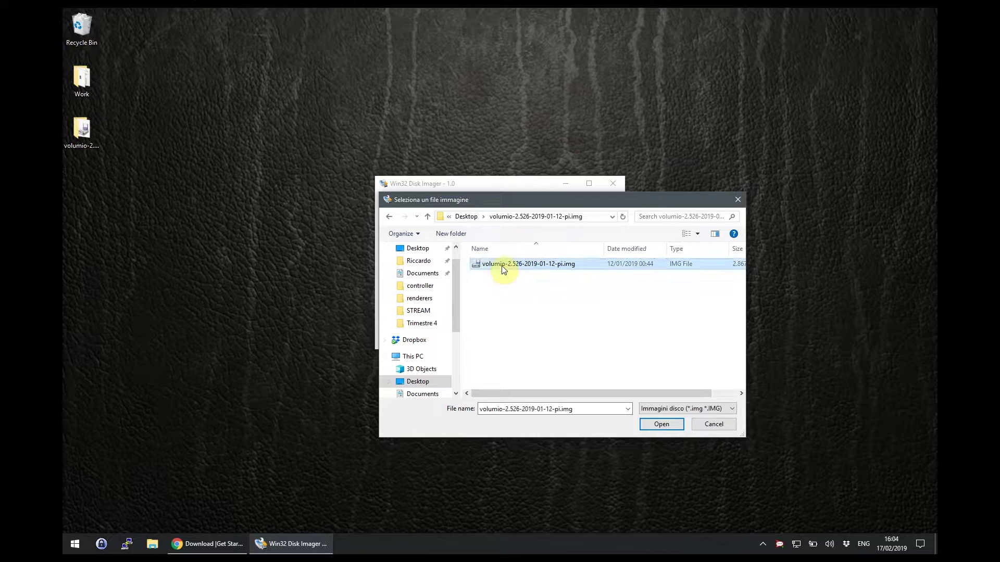
{"action": "left_click", "coordinate": [669, 427]}
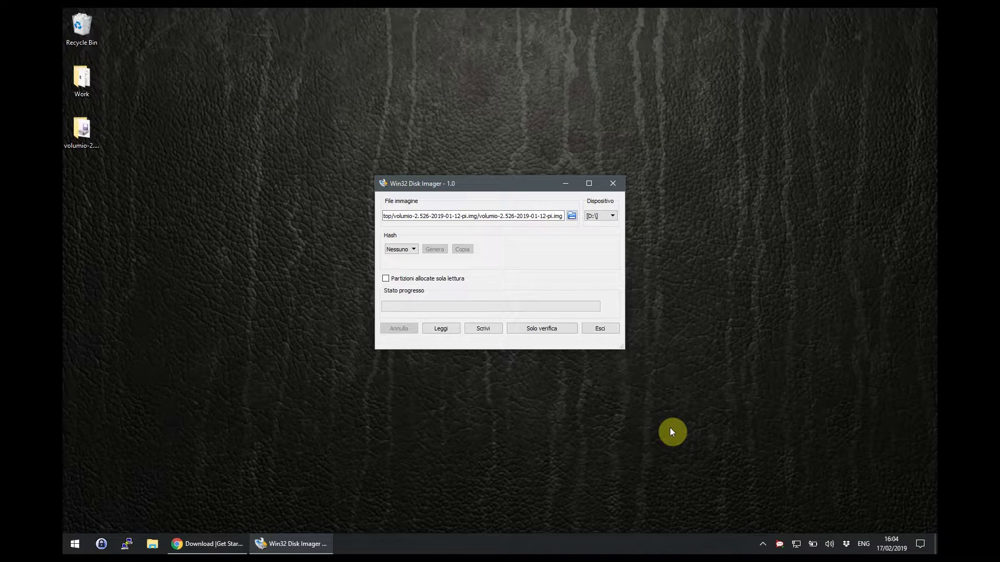
{"action": "left_click", "coordinate": [591, 218]}
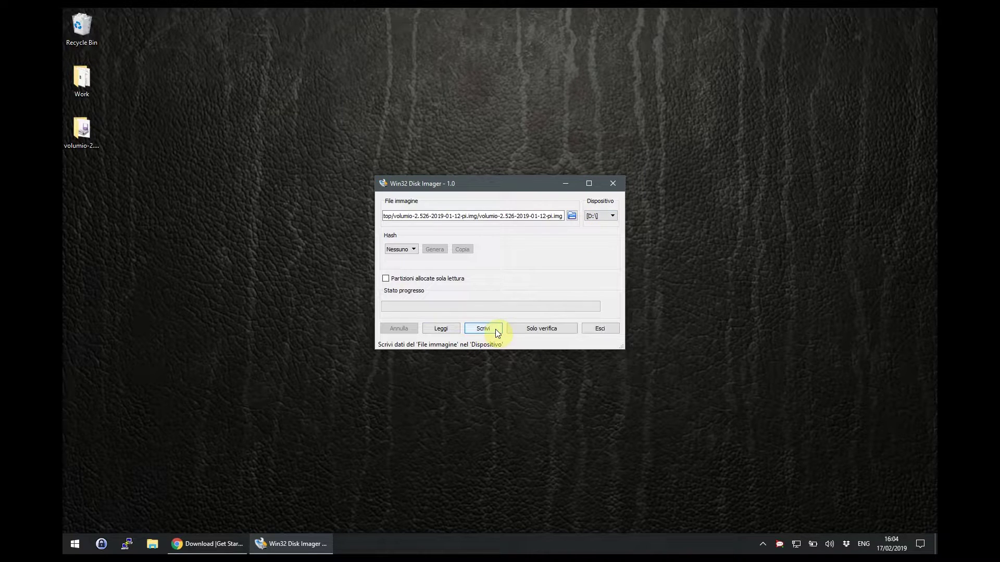
- Write the Volumio image to drive D:, accepting the overwrite warning
{"action": "left_click", "coordinate": [495, 329]}
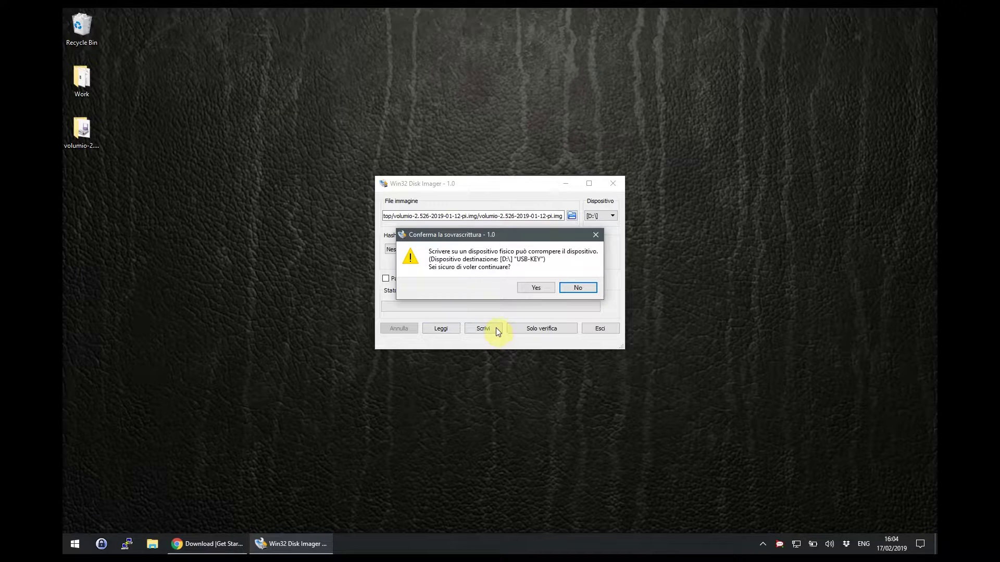
{"action": "left_click", "coordinate": [537, 290]}
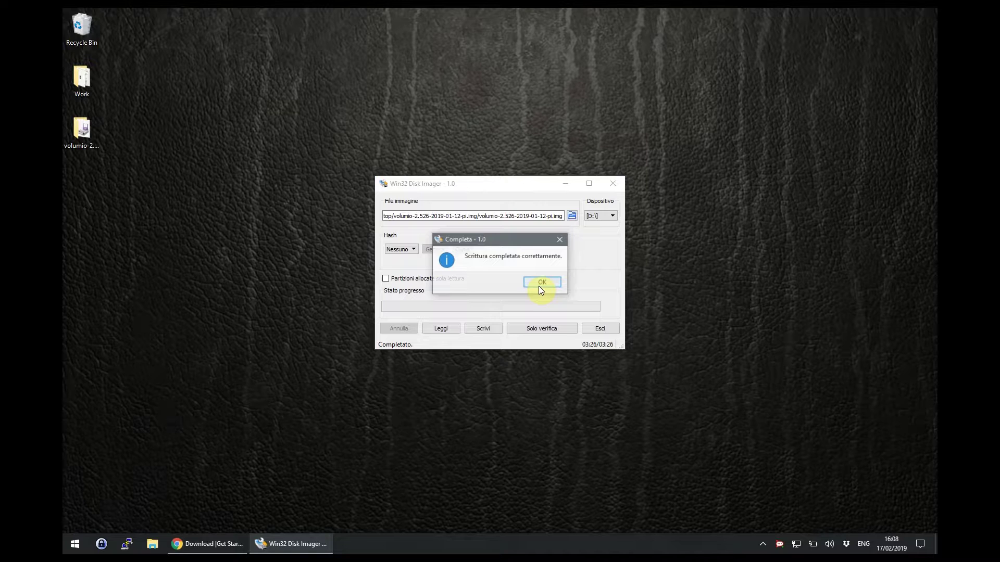
- Dismiss the completion message, cancel the E: and F: format prompts and errors, then eject USB drive E:
{"action": "left_click", "coordinate": [541, 282]}
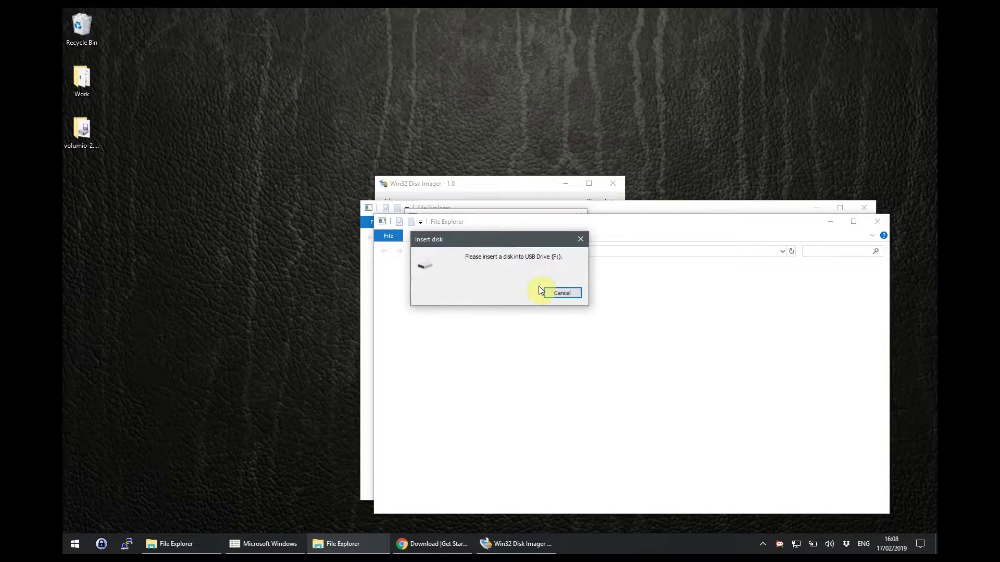
{"action": "left_click", "coordinate": [552, 288]}
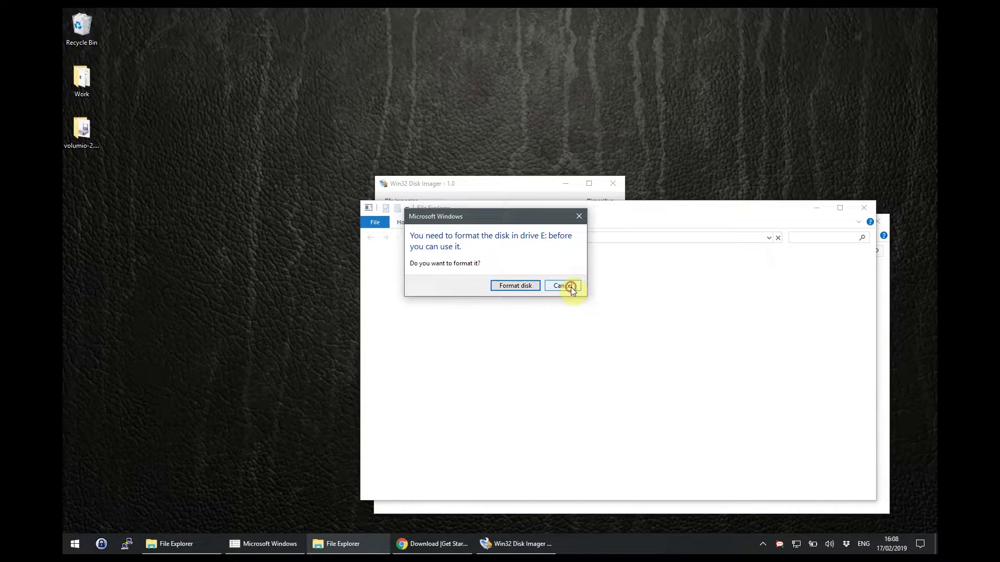
{"action": "left_click", "coordinate": [571, 287]}
{"action": "left_click", "coordinate": [573, 286]}
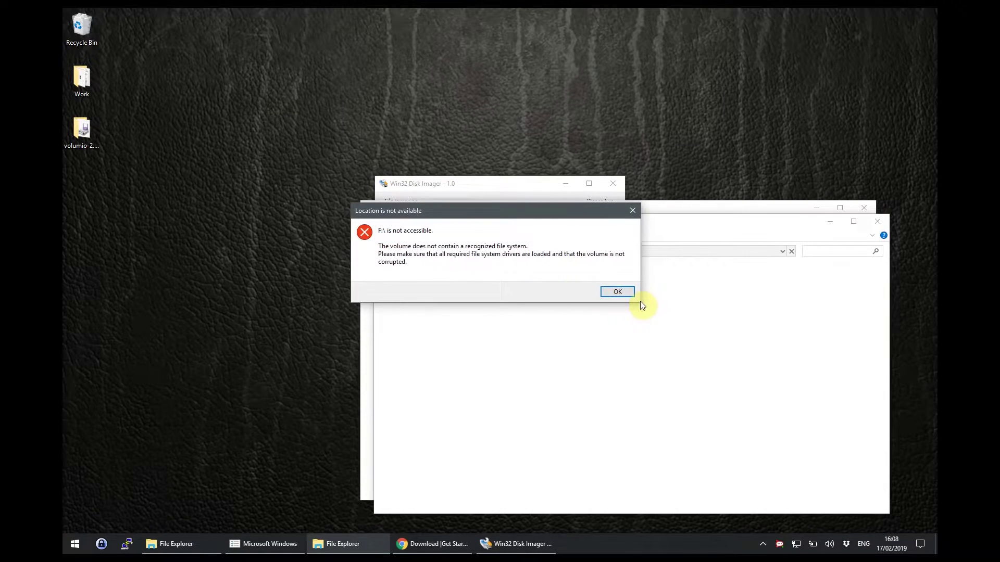
{"action": "left_click", "coordinate": [617, 290]}
{"action": "left_click", "coordinate": [557, 284]}
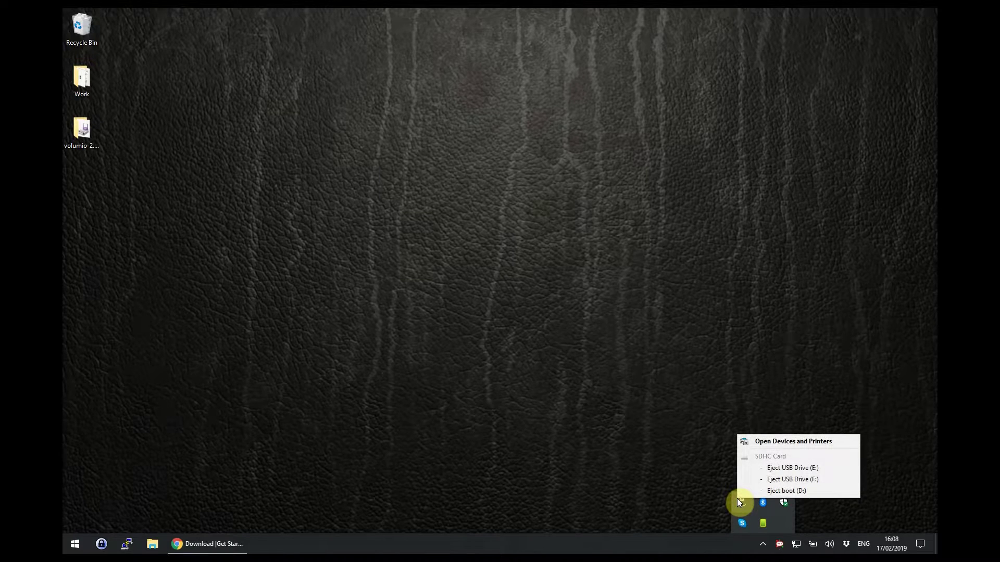
{"action": "left_click", "coordinate": [772, 469]}
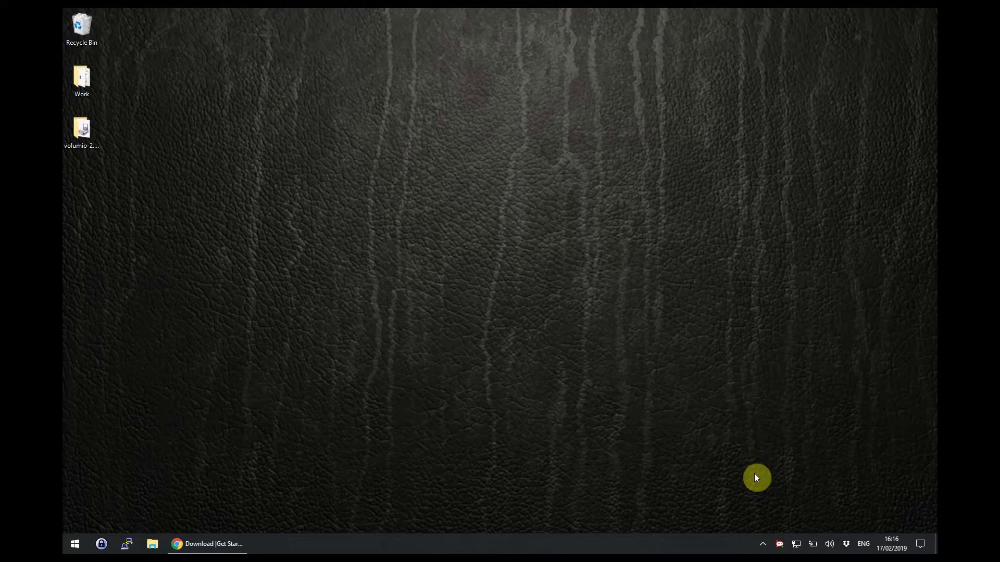
- Join the Volumio Wi-Fi network from the taskbar's wireless network list
{"action": "left_click", "coordinate": [796, 544]}
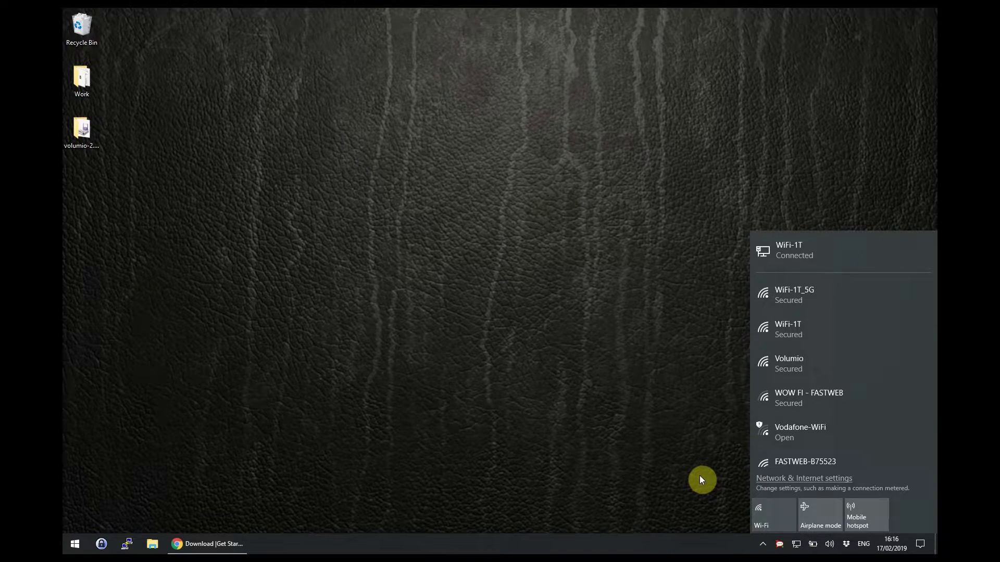
{"action": "left_click", "coordinate": [846, 370]}
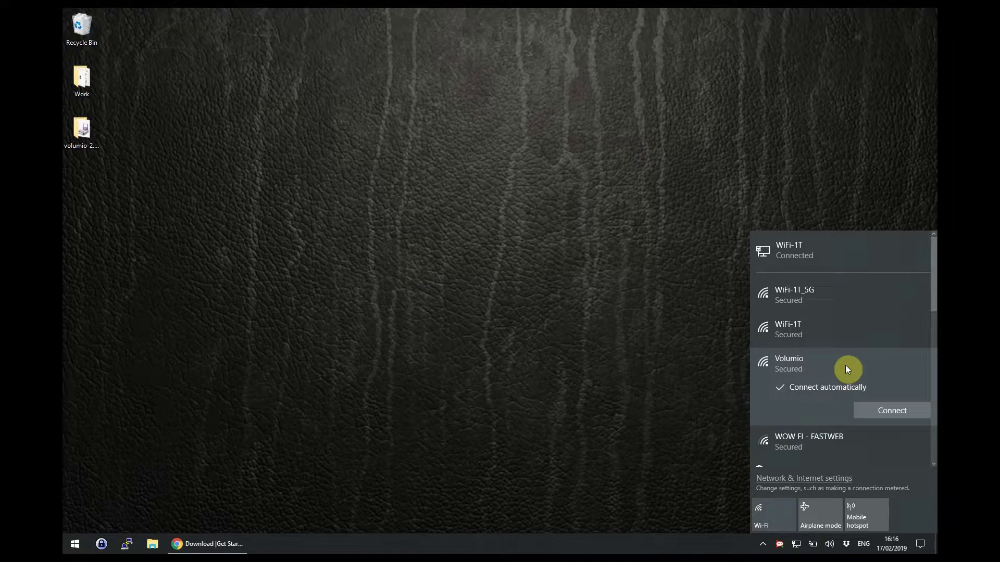
{"action": "left_click", "coordinate": [891, 410]}
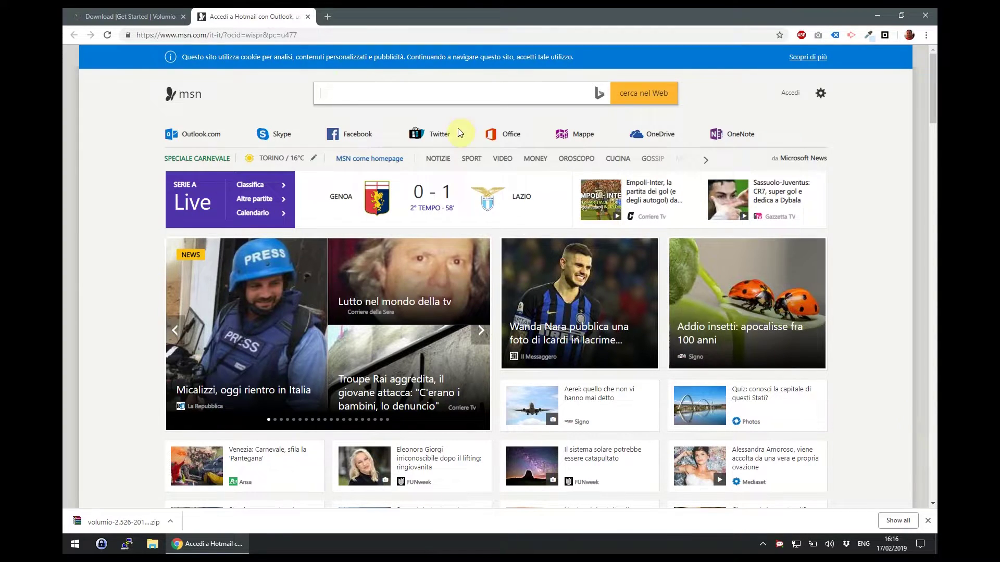
- Load the Volumio setup wizard, set its language to English, and keep the default name Volumio
{"action": "left_click", "coordinate": [158, 37]}
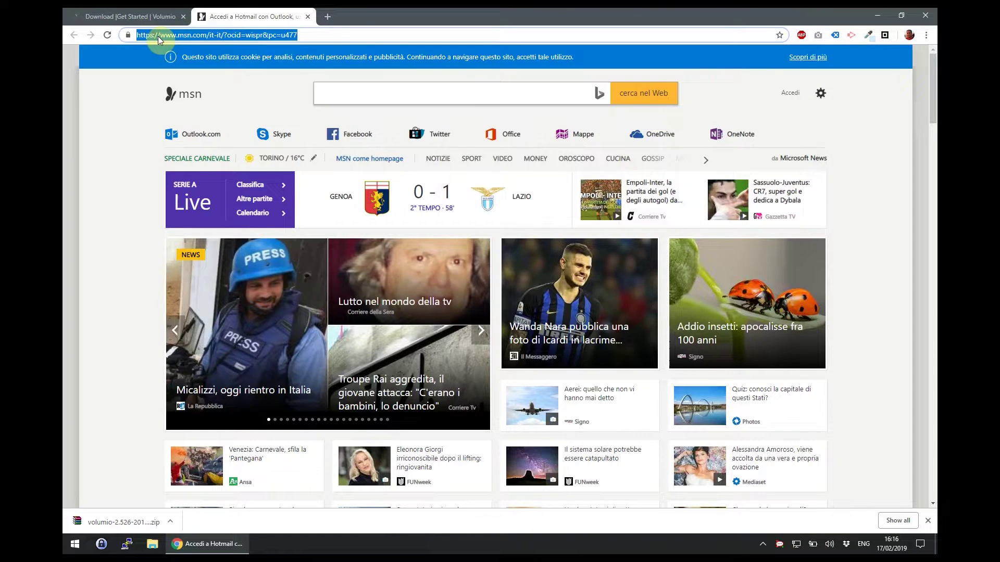
{"action": "type", "text": "vwpd.raneri.it:10000volumio/wizard"}
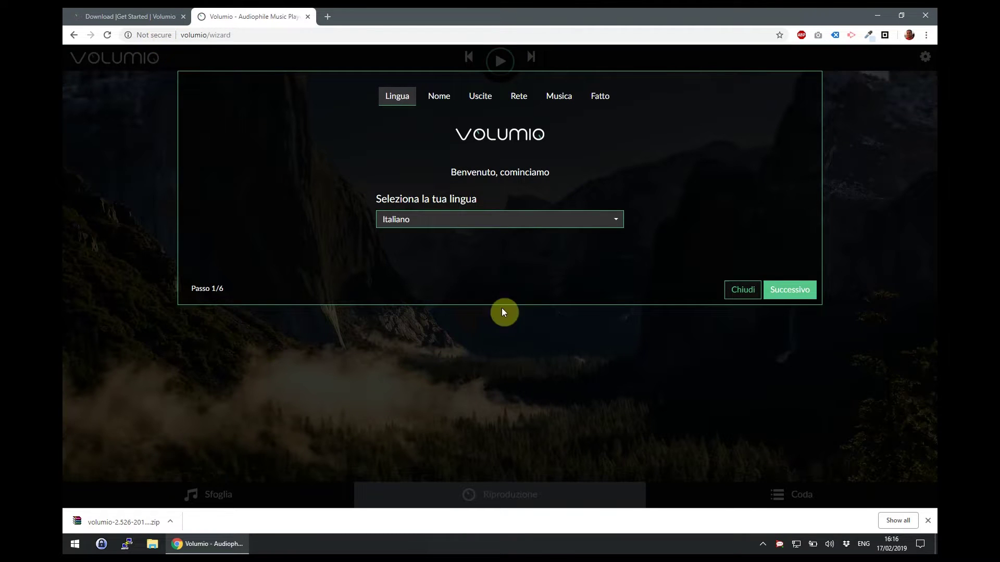
{"action": "left_click", "coordinate": [583, 220]}
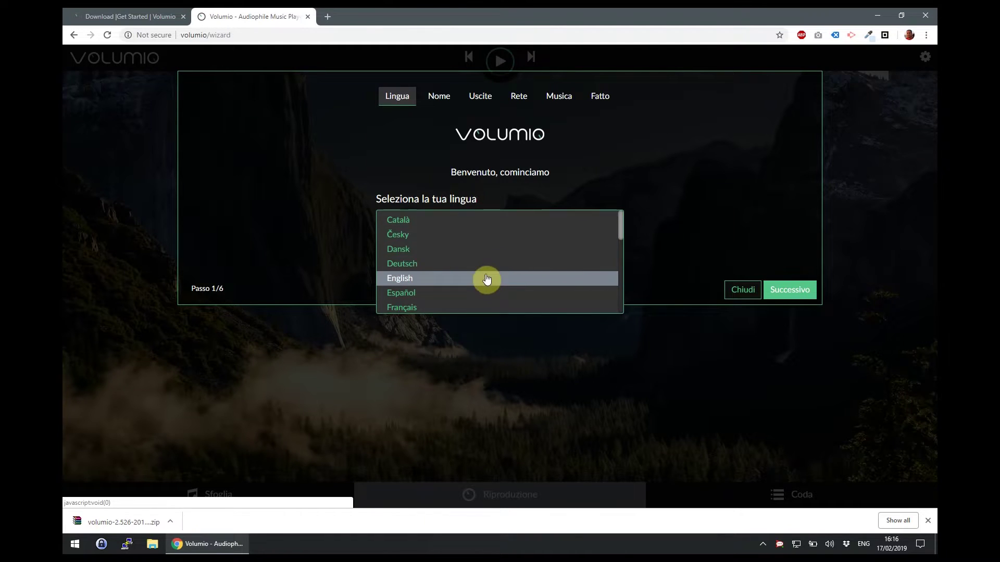
{"action": "left_click", "coordinate": [484, 278]}
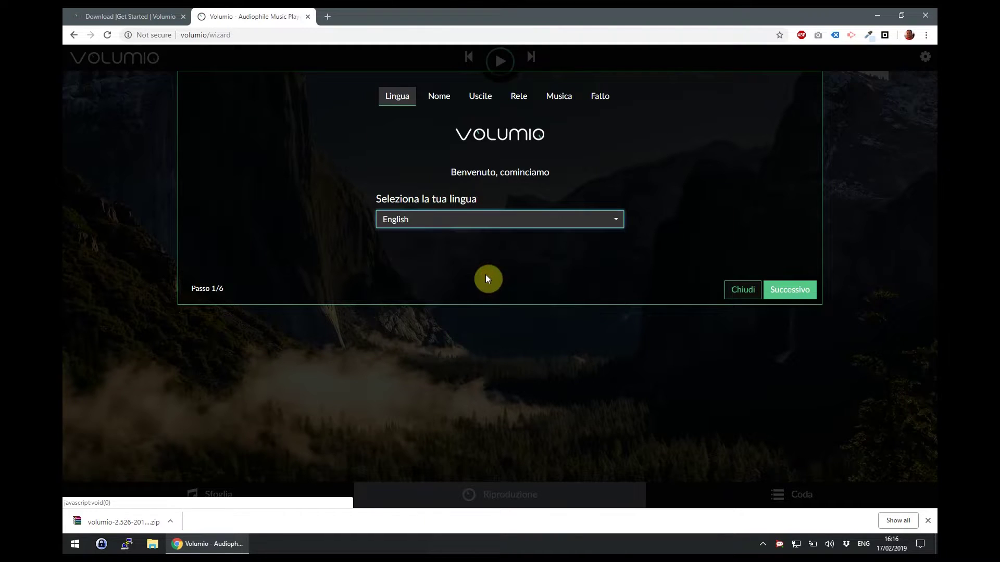
{"action": "left_click", "coordinate": [784, 289]}
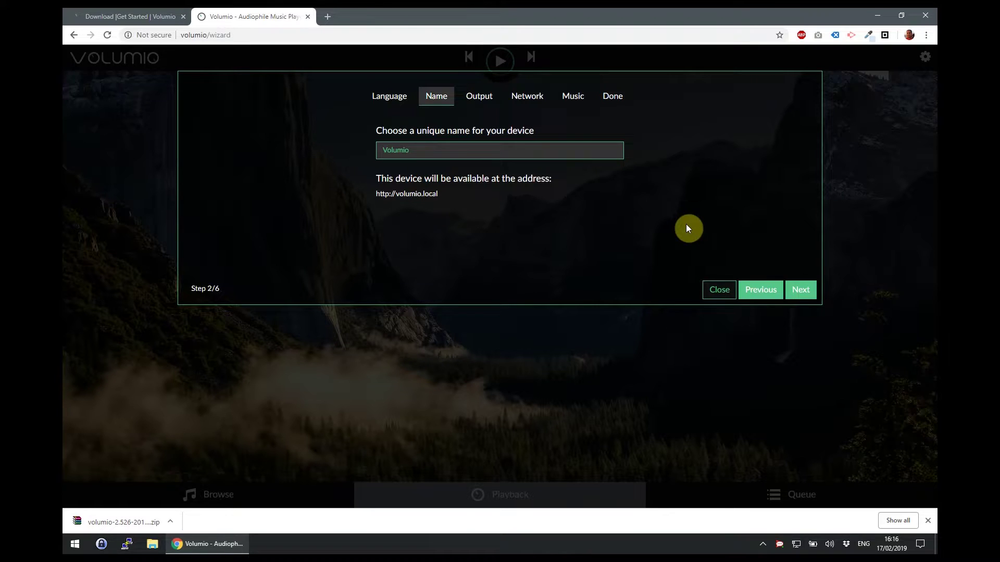
{"action": "left_click", "coordinate": [801, 289]}
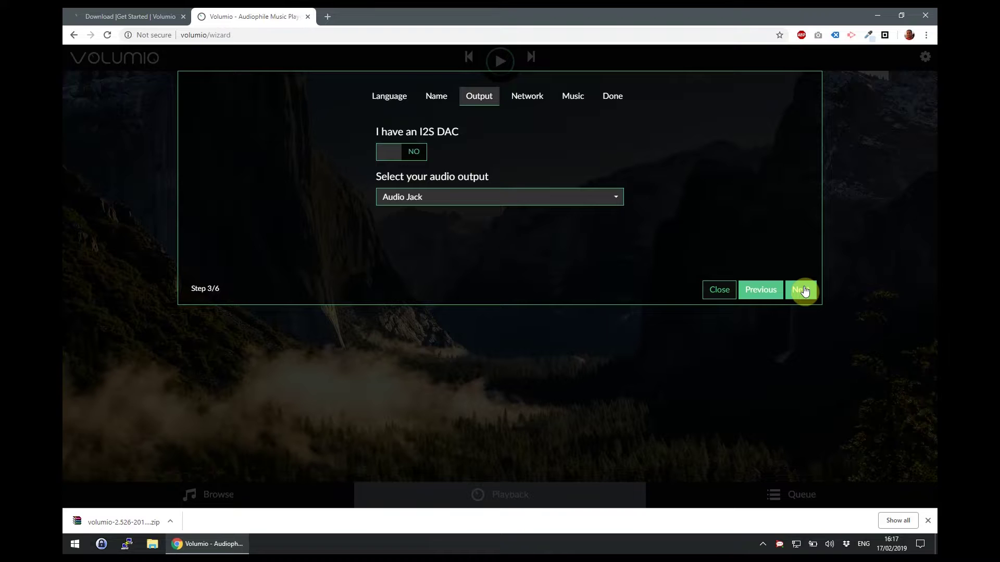
- Keep Audio Jack output and connect Volumio to WiFi-1T with its password
{"action": "left_click", "coordinate": [803, 291]}
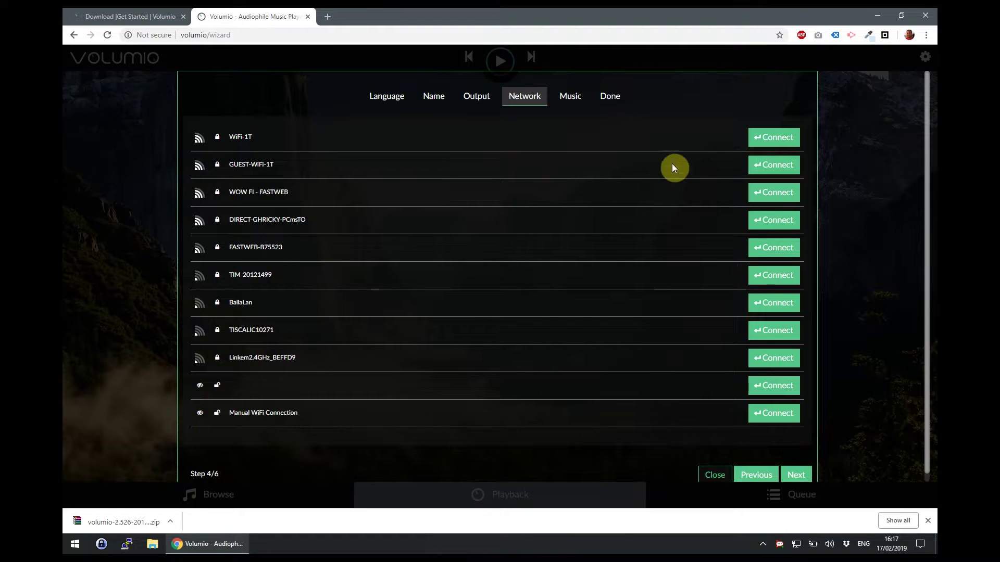
{"action": "left_click", "coordinate": [778, 138]}
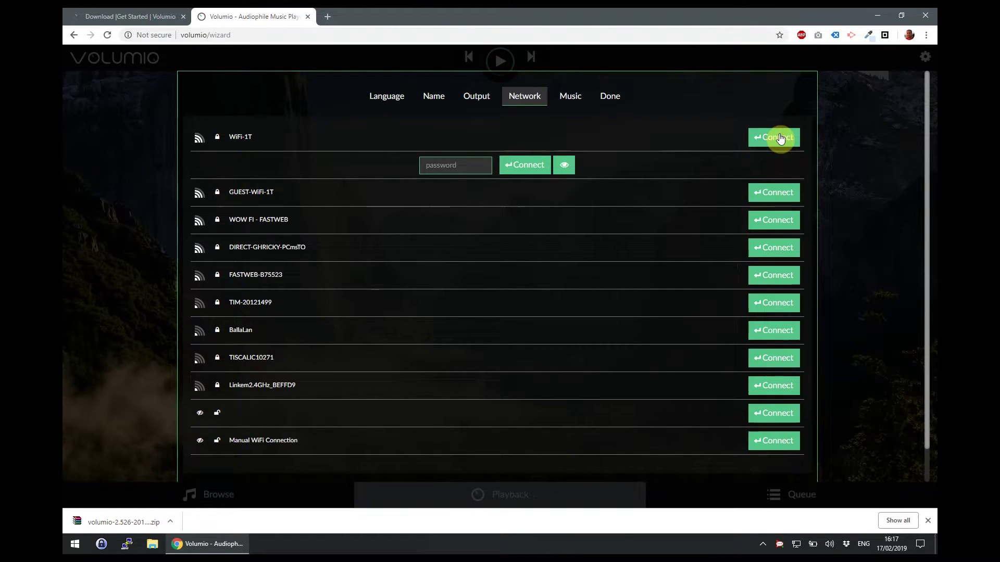
{"action": "left_click", "coordinate": [435, 165]}
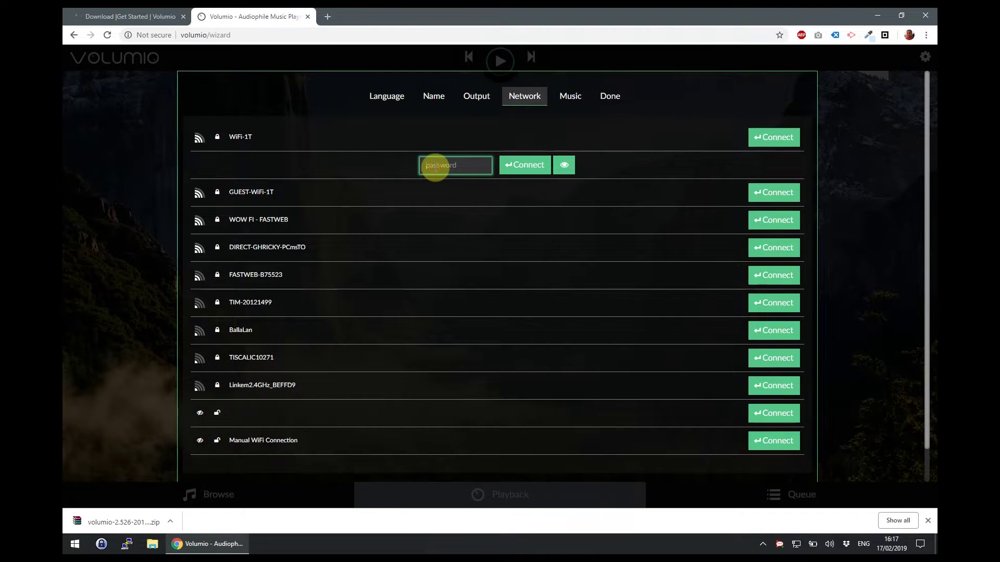
{"action": "type", "text": "p"}
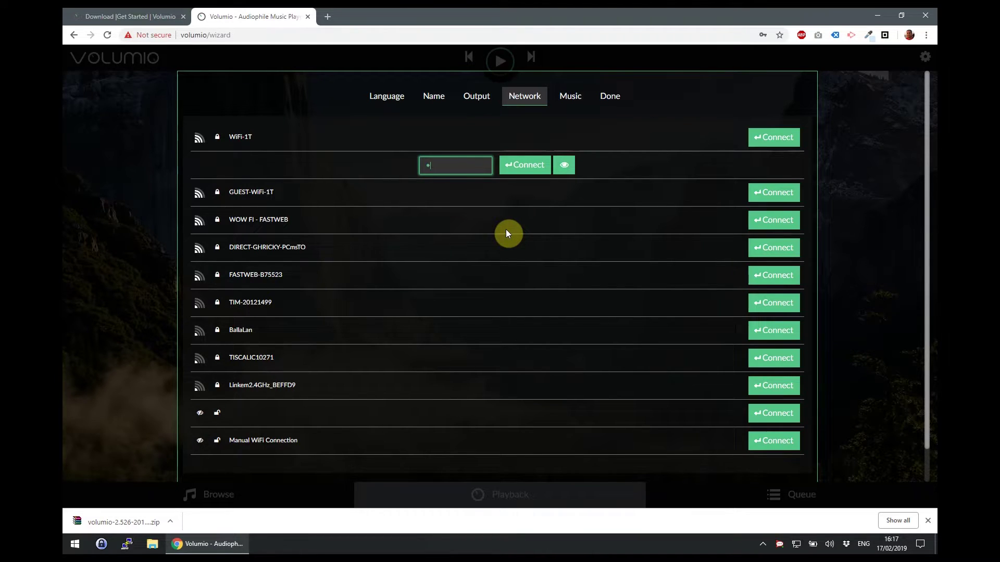
{"action": "type", "text": "asswo"}
{"action": "left_click", "coordinate": [524, 173]}
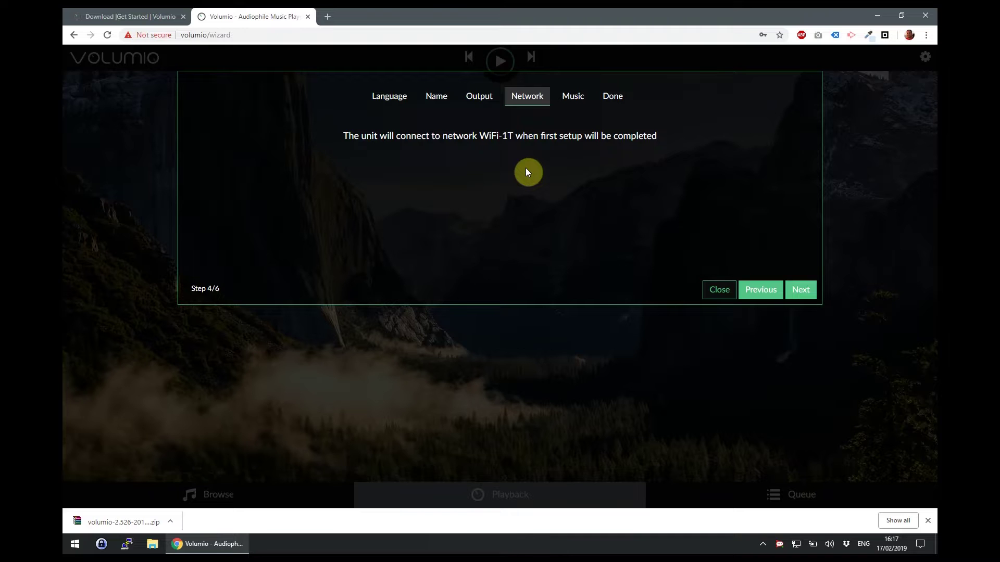
{"action": "left_click", "coordinate": [798, 291]}
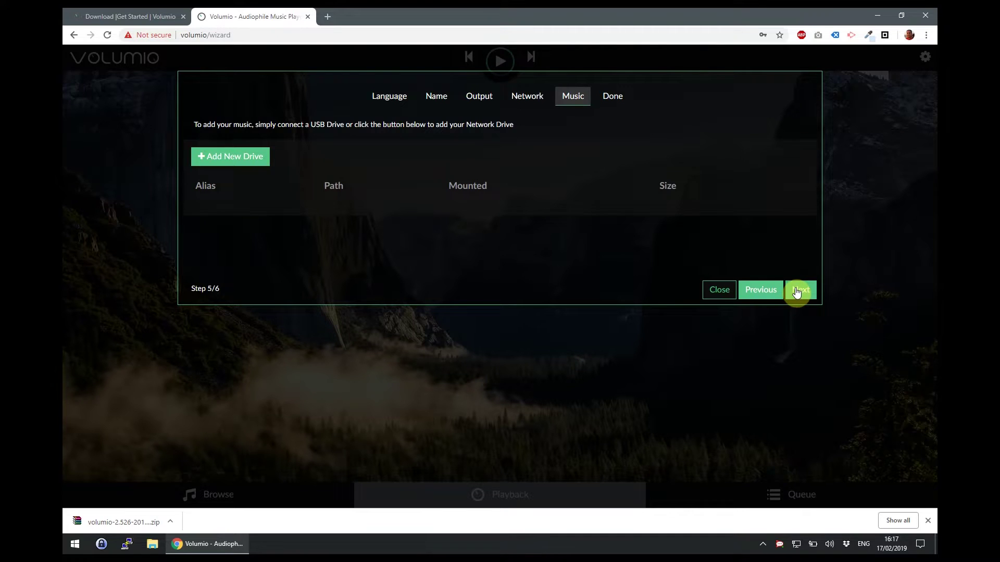
- Skip adding music drives and close the wizard with Done
{"action": "left_click", "coordinate": [796, 291]}
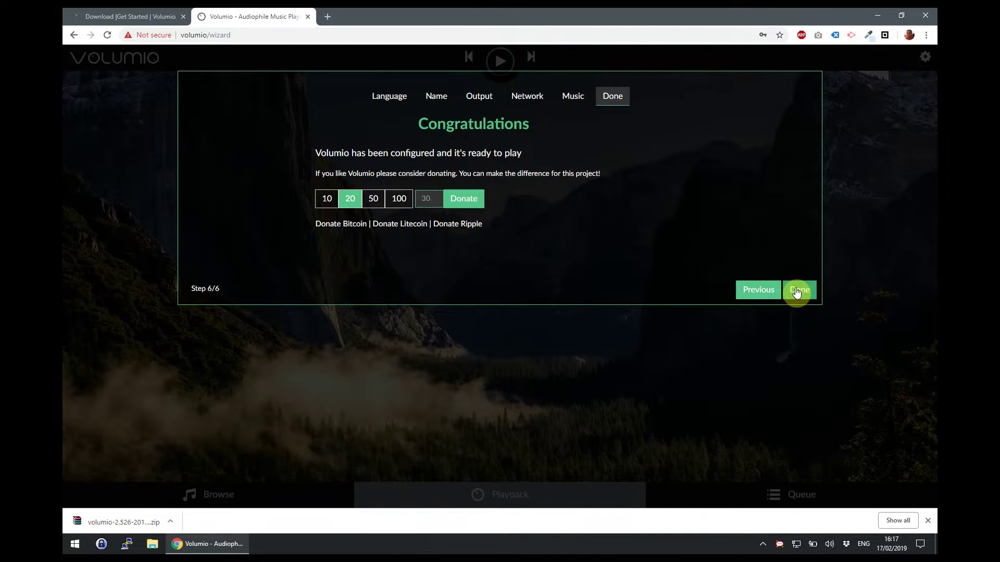
{"action": "left_click", "coordinate": [797, 291]}
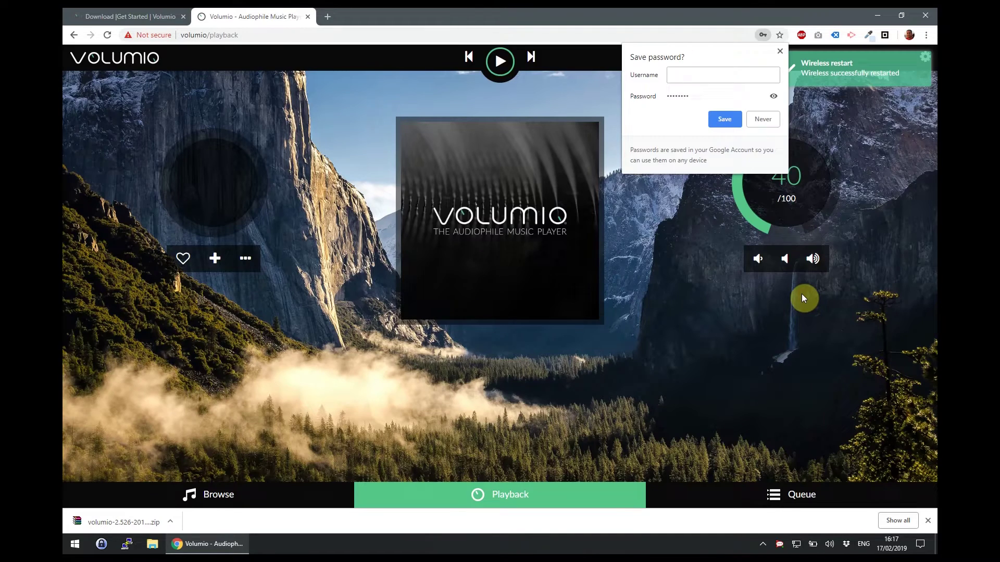
- Close Chrome's save-password popup and visit Volumio's Browse sources page
{"action": "left_click", "coordinate": [777, 55]}
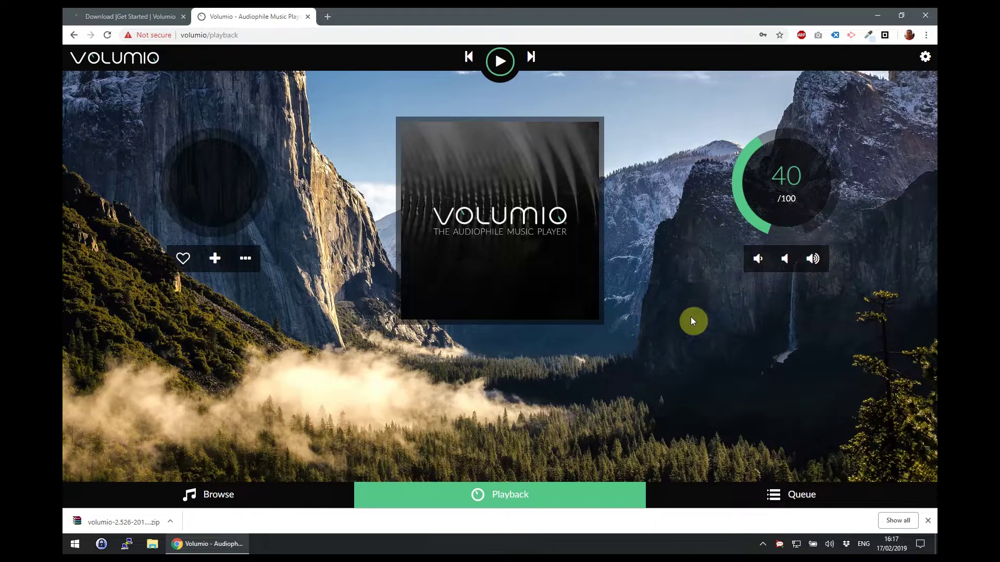
{"action": "left_click", "coordinate": [230, 477]}
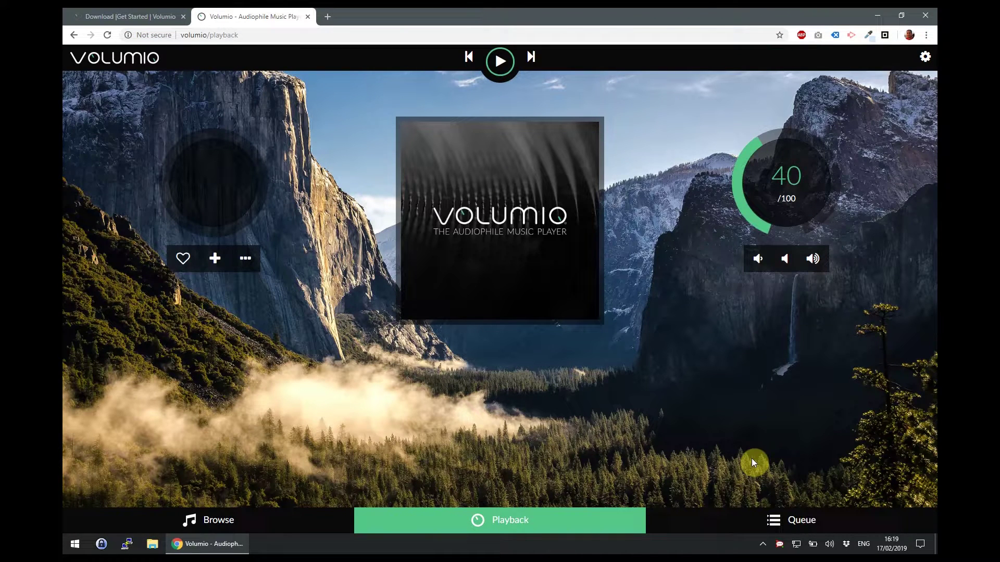
- Play BBC Radio 3 from Web Radio's Volumio Selection and view it on Playback
{"action": "left_click", "coordinate": [270, 521]}
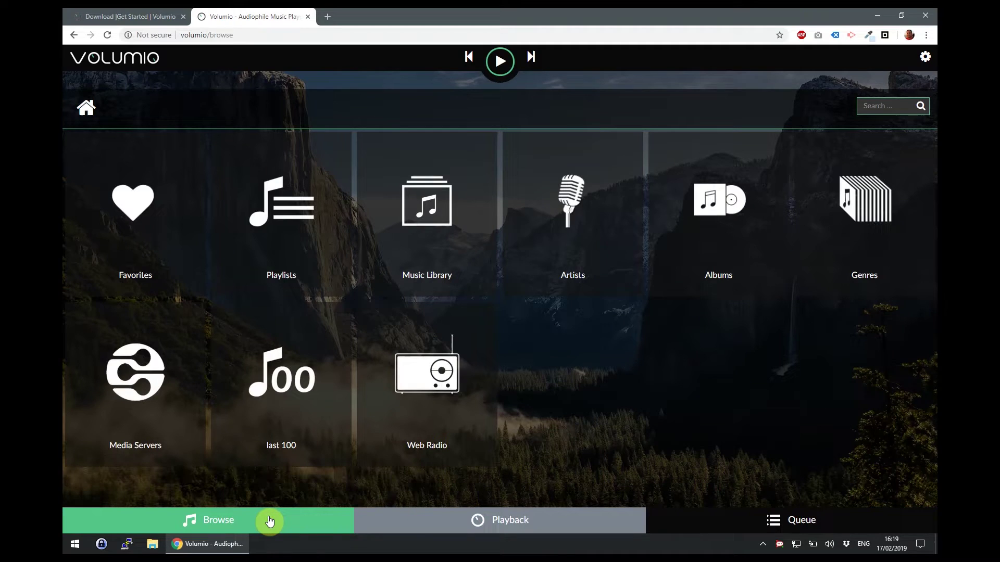
{"action": "left_click", "coordinate": [432, 374]}
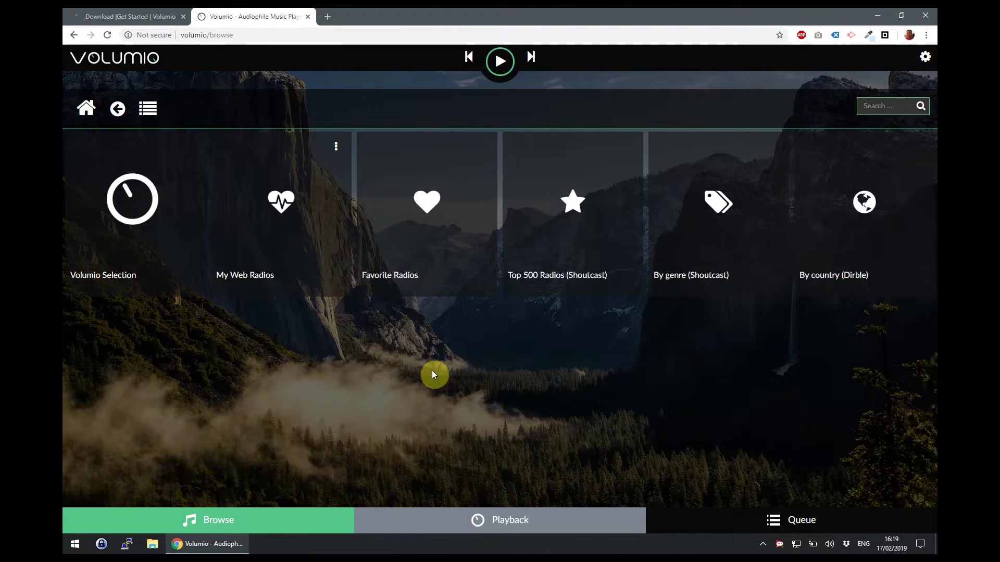
{"action": "left_click", "coordinate": [153, 203]}
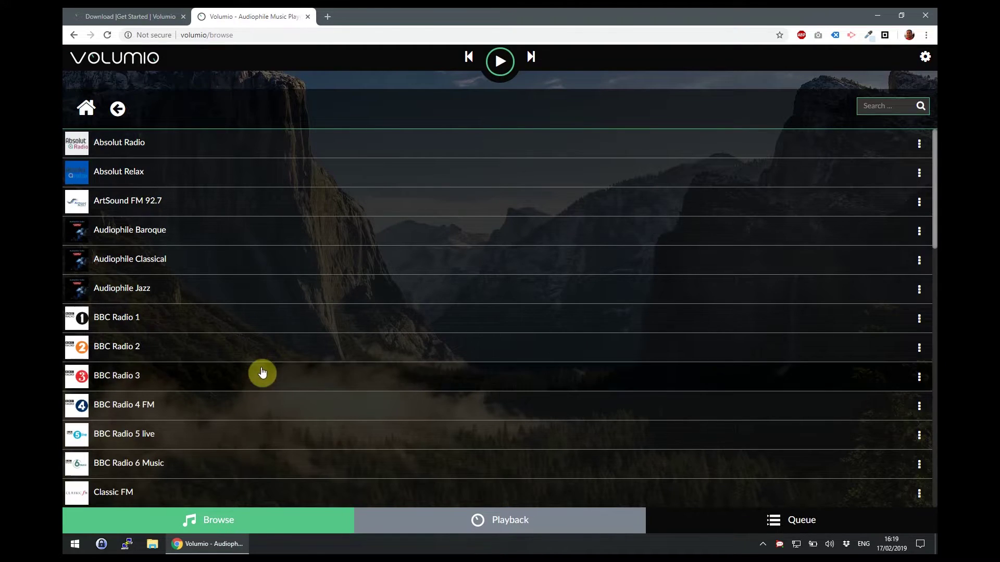
{"action": "left_click", "coordinate": [247, 380]}
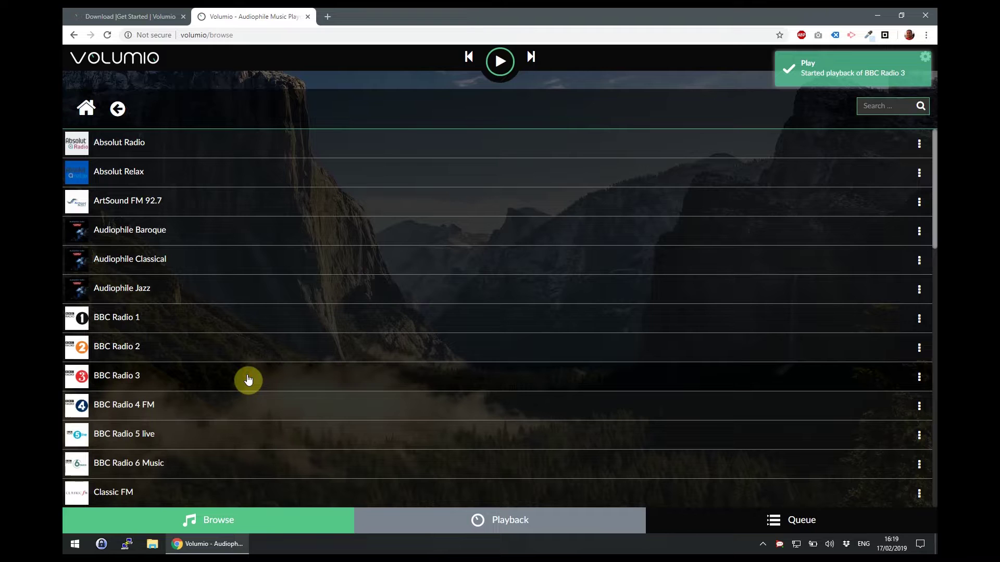
{"action": "left_click", "coordinate": [475, 521]}
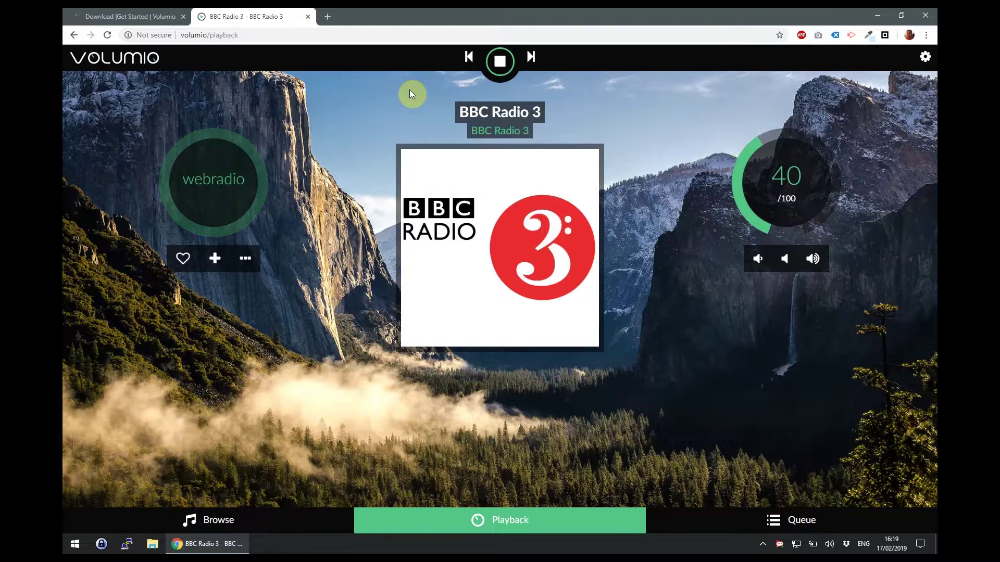
- Google 'volumio snapcast plugin' in a new Chrome tab
{"action": "left_click", "coordinate": [326, 20]}
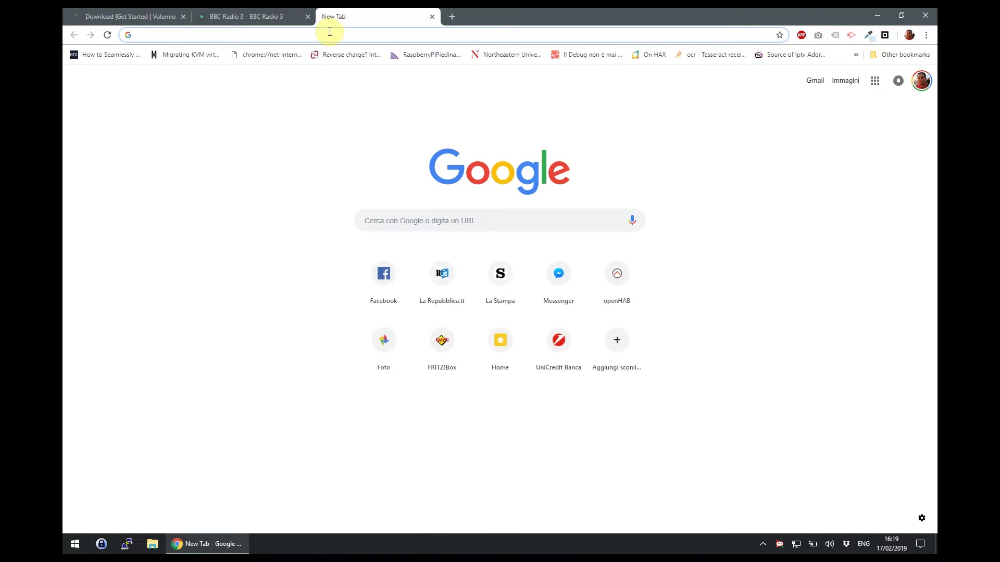
{"action": "type", "text": "volumi"}
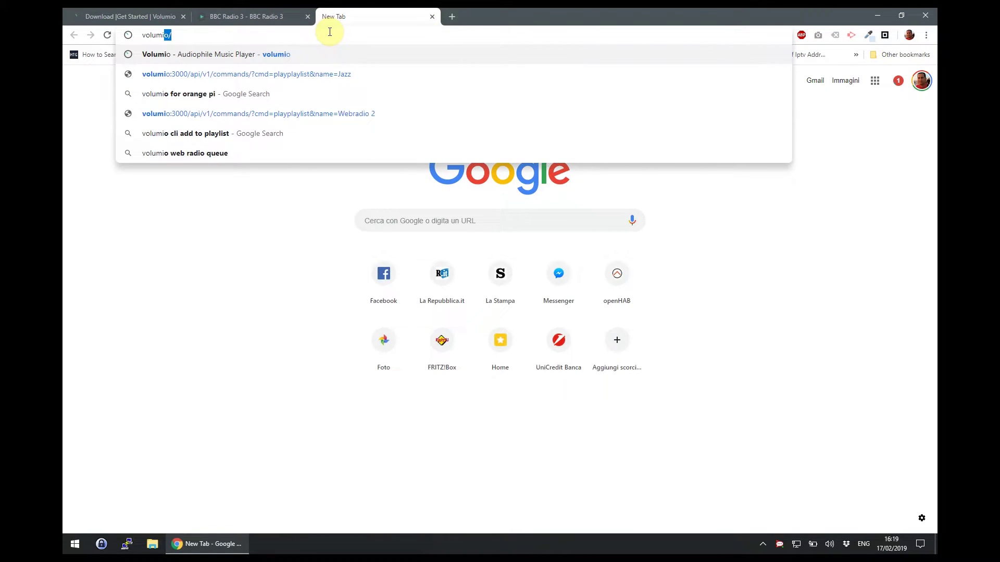
{"action": "type", "text": "o snapcast p"}
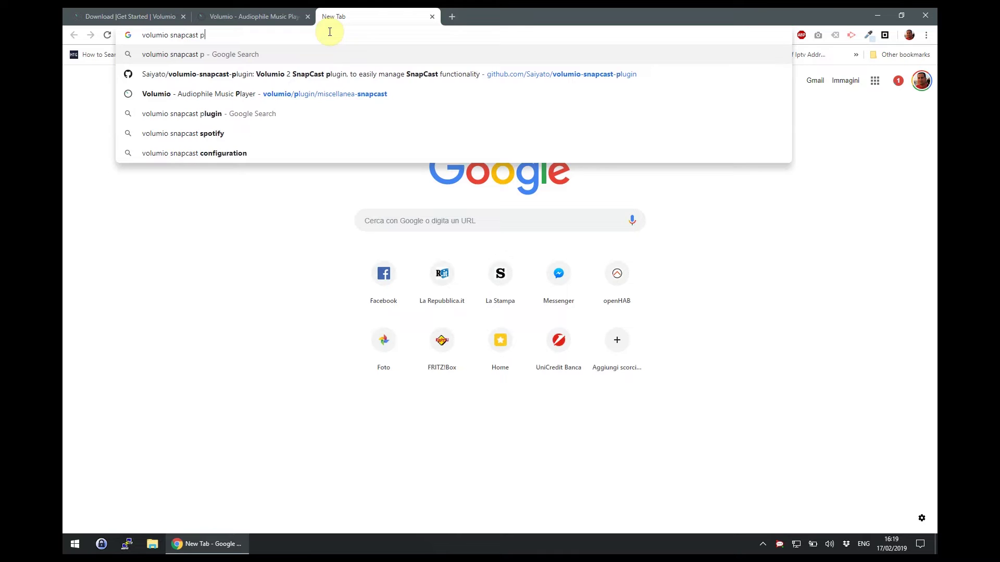
{"action": "type", "text": "lugin"}
{"action": "key", "text": "Return"}
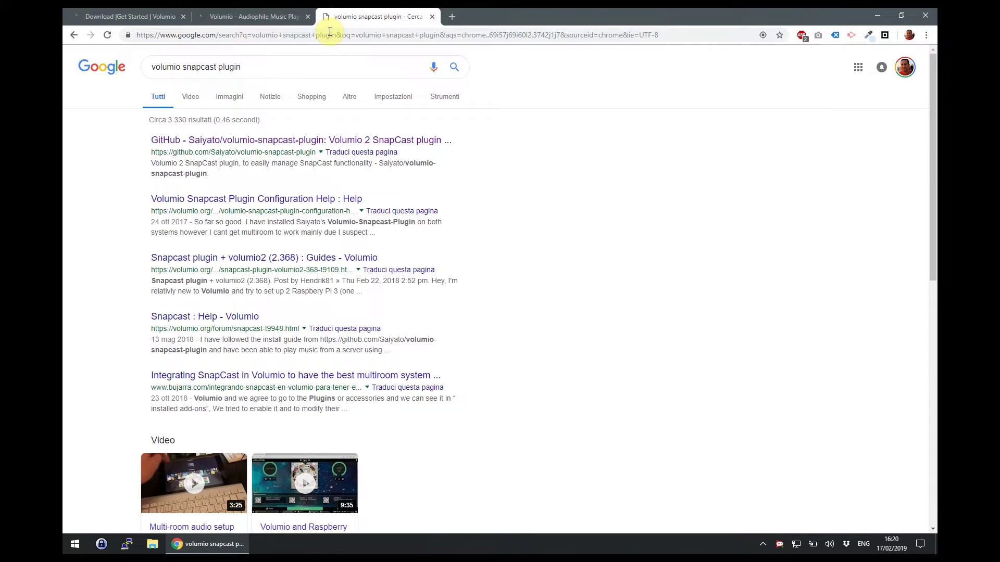
- Open the Saiyato volumio-snapcast-plugin GitHub repository and review its README quick start
{"action": "left_click", "coordinate": [266, 142]}
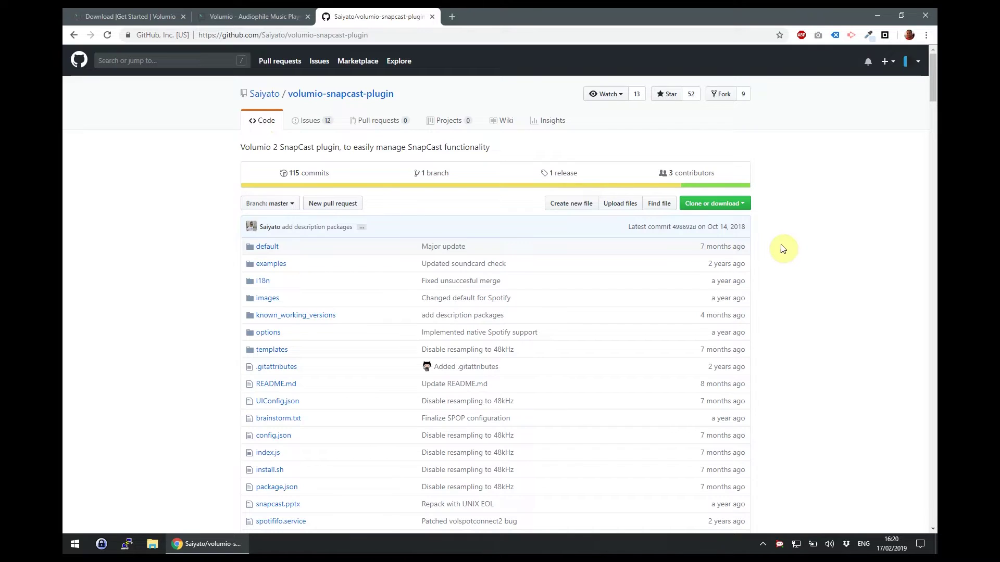
{"action": "left_click_drag", "start_coordinate": [931, 71], "coordinate": [935, 125]}
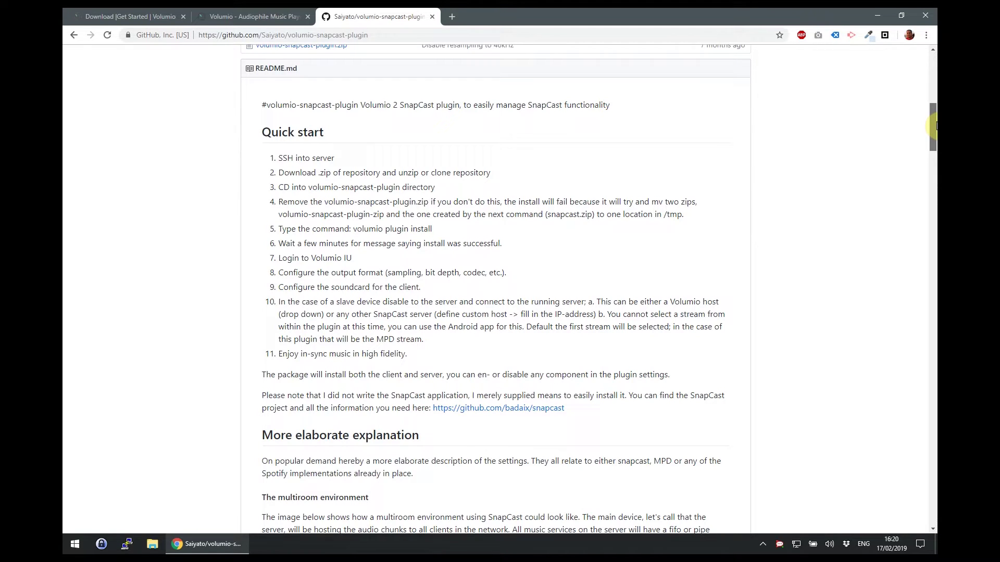
{"action": "left_click_drag", "start_coordinate": [934, 125], "coordinate": [927, 70]}
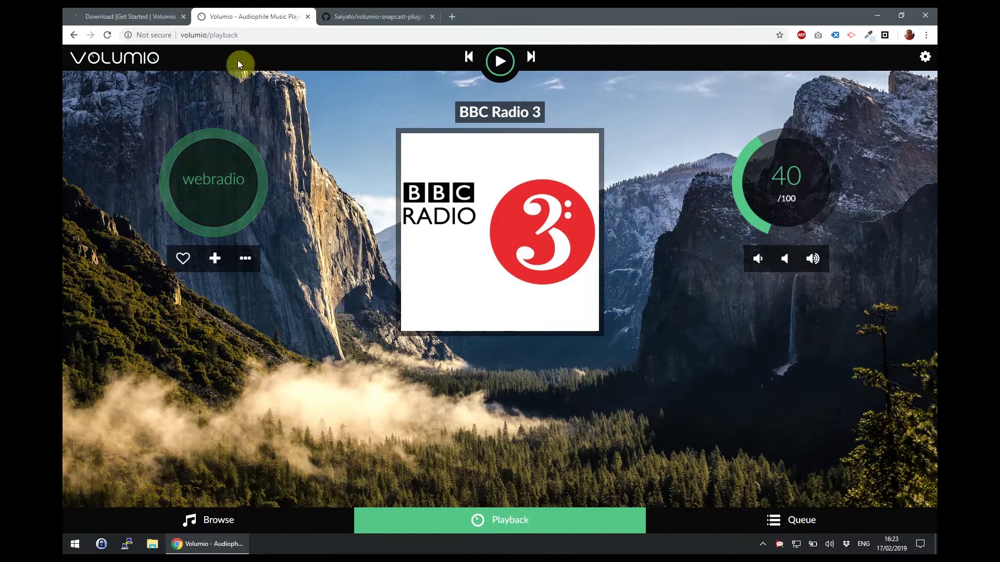
- Enable SSH on Volumio's /dev test page and start PuTTY
{"action": "double_click", "coordinate": [223, 35]}
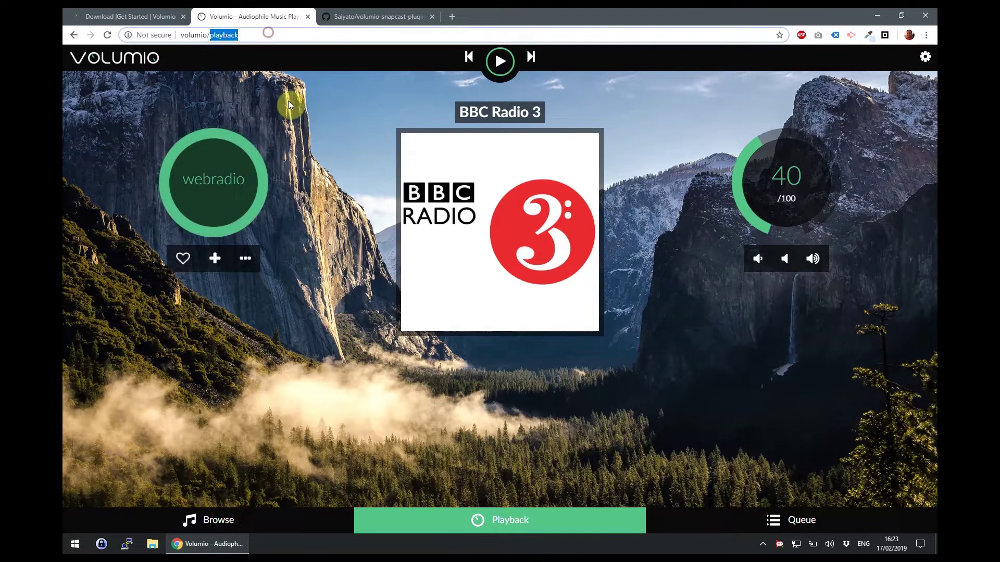
{"action": "key", "text": "BackSpace"}
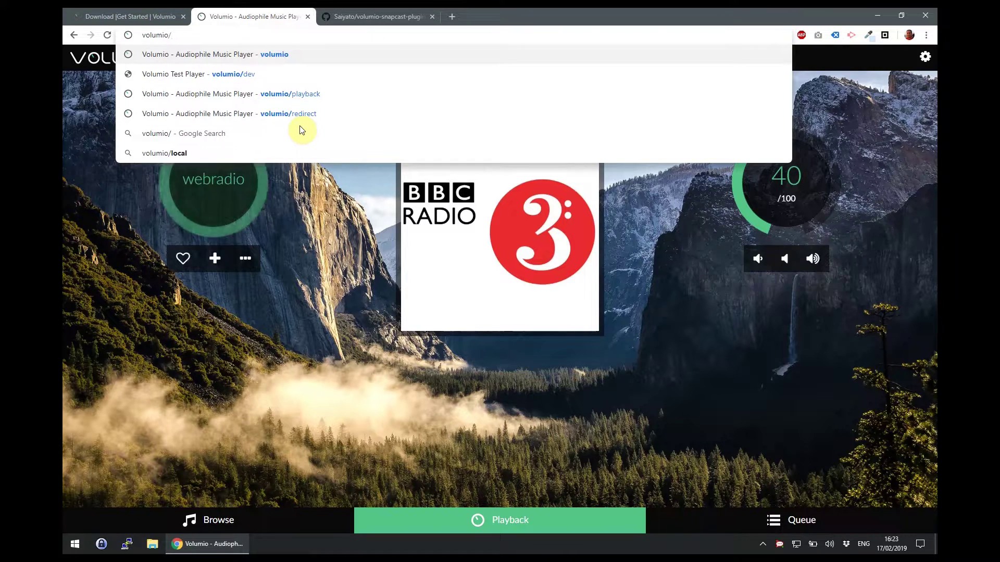
{"action": "type", "text": "dev"}
{"action": "key", "text": "Return"}
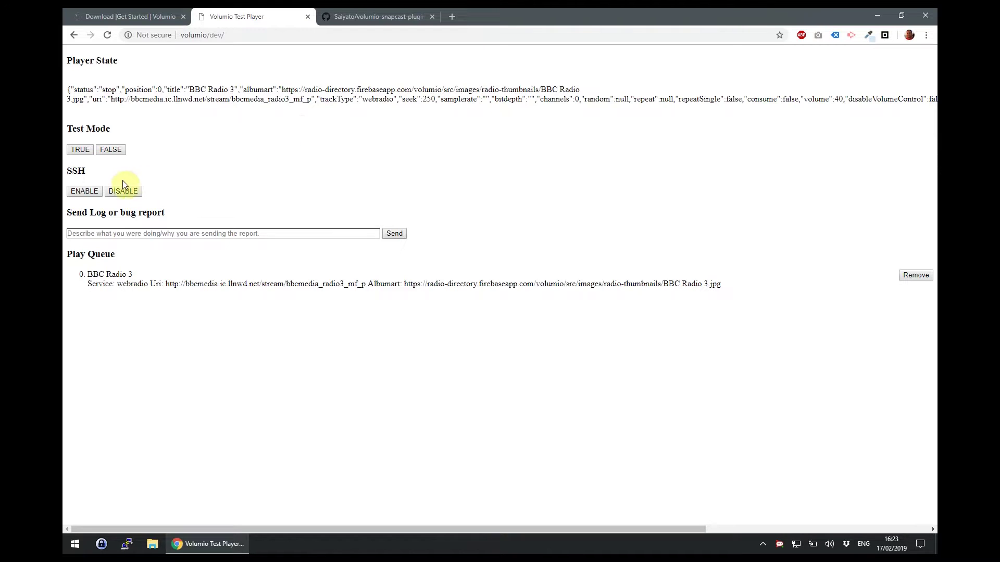
{"action": "left_click", "coordinate": [94, 194]}
{"action": "left_click", "coordinate": [126, 543]}
{"action": "type", "text": "volu"}
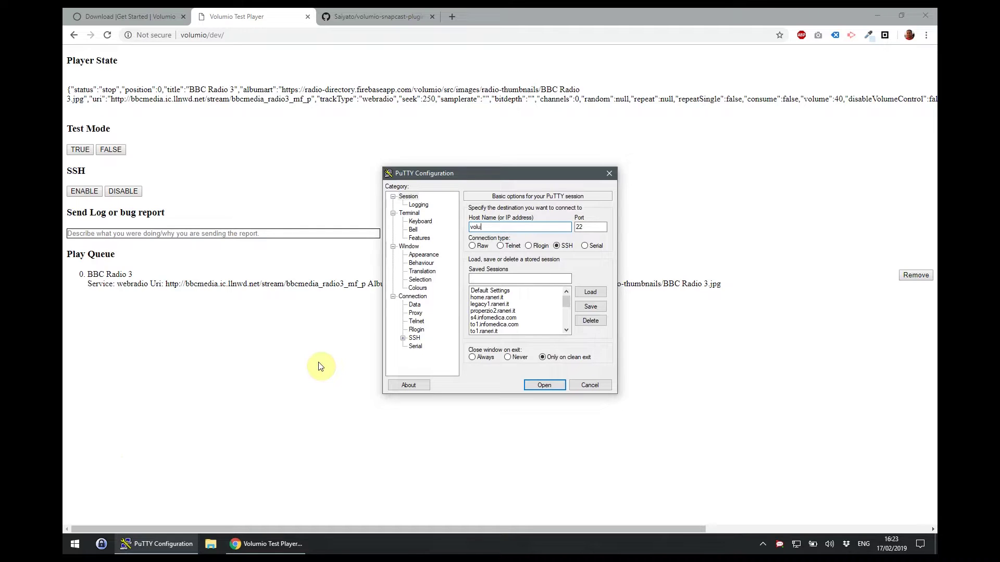
{"action": "type", "text": "mio"}
- Open an SSH session to host 'volumio' and log in as user volumio
{"action": "left_click", "coordinate": [538, 386]}
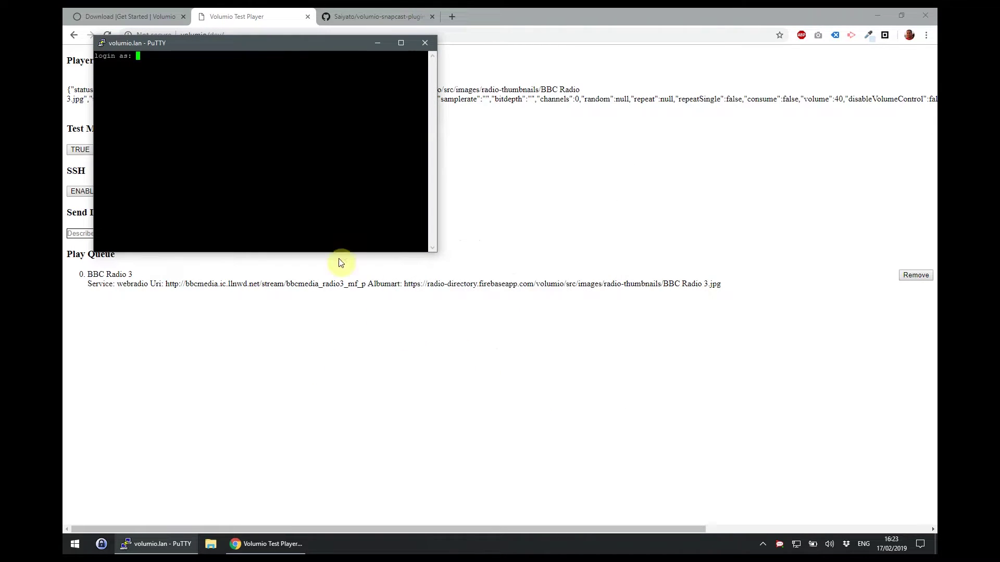
{"action": "type", "text": "vol"}
{"action": "type", "text": "umio"}
{"action": "key", "text": "Return"}
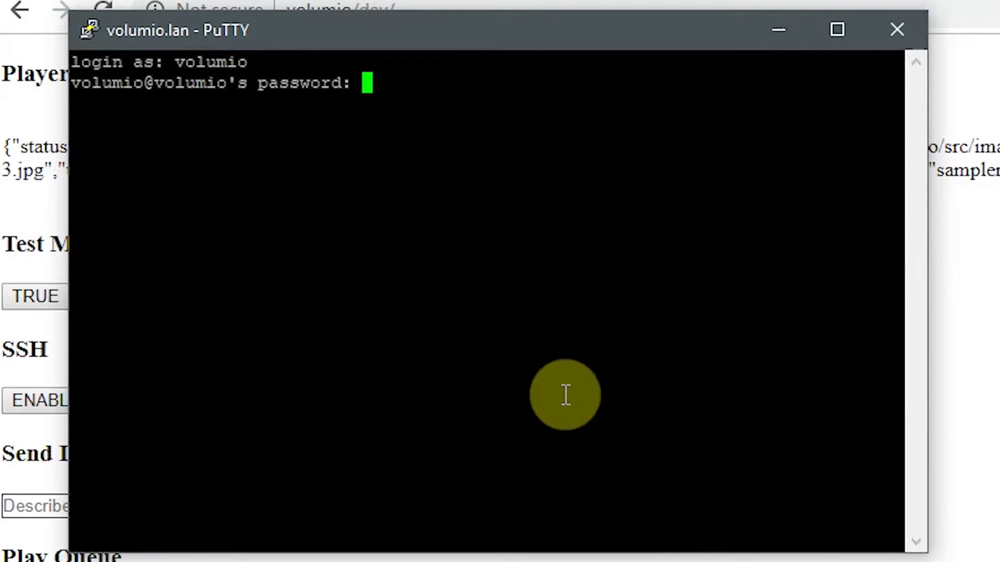
{"action": "key", "text": "Return"}
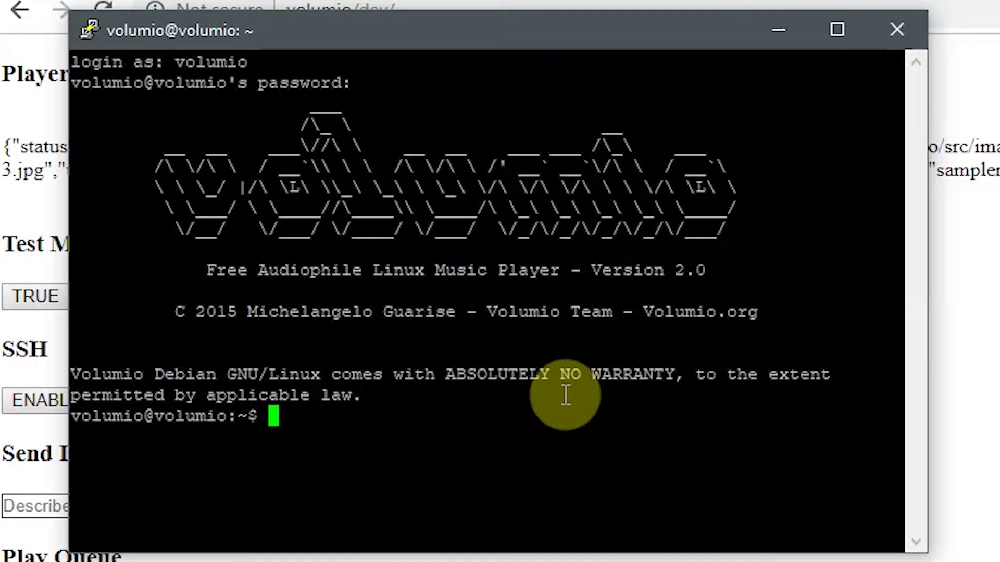
{"action": "type", "text": "wget"}
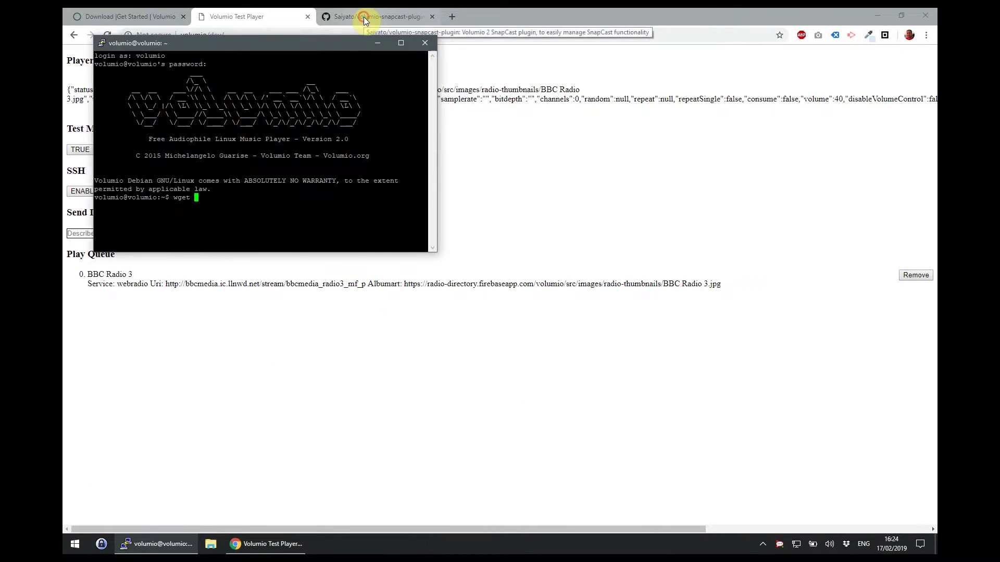
- Copy the volumio-snapcast-plugin Download ZIP link address and return to PuTTY
{"action": "left_click", "coordinate": [363, 16]}
{"action": "scroll", "coordinate": [611, 363], "scroll_direction": "up", "scroll_amount": 3}
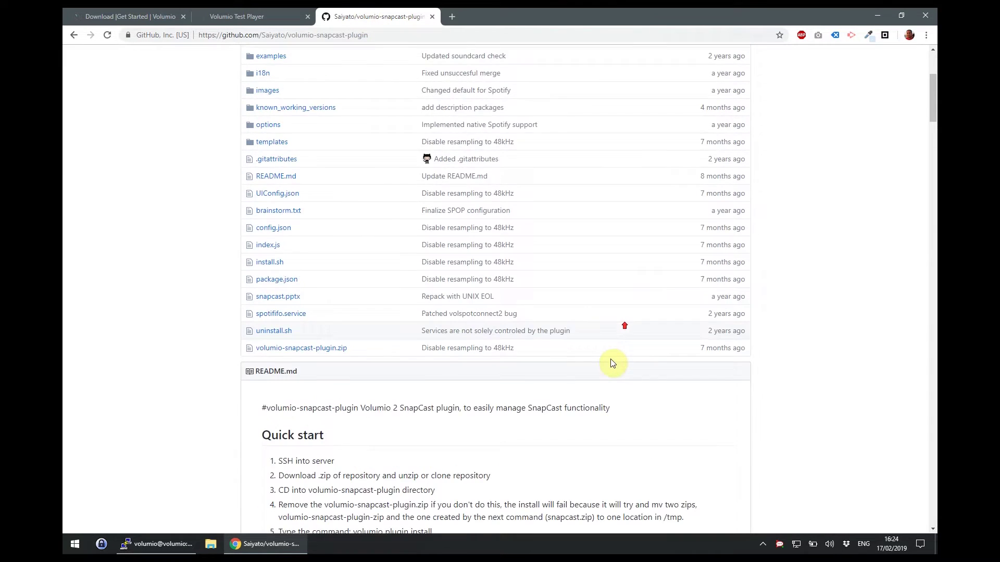
{"action": "scroll", "coordinate": [612, 363], "scroll_direction": "up", "scroll_amount": 3}
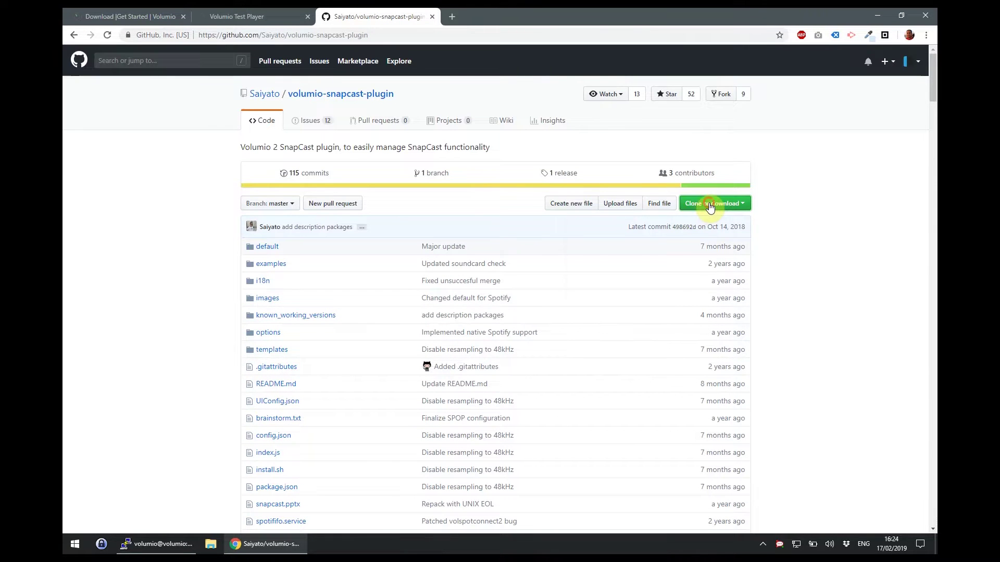
{"action": "left_click", "coordinate": [709, 206]}
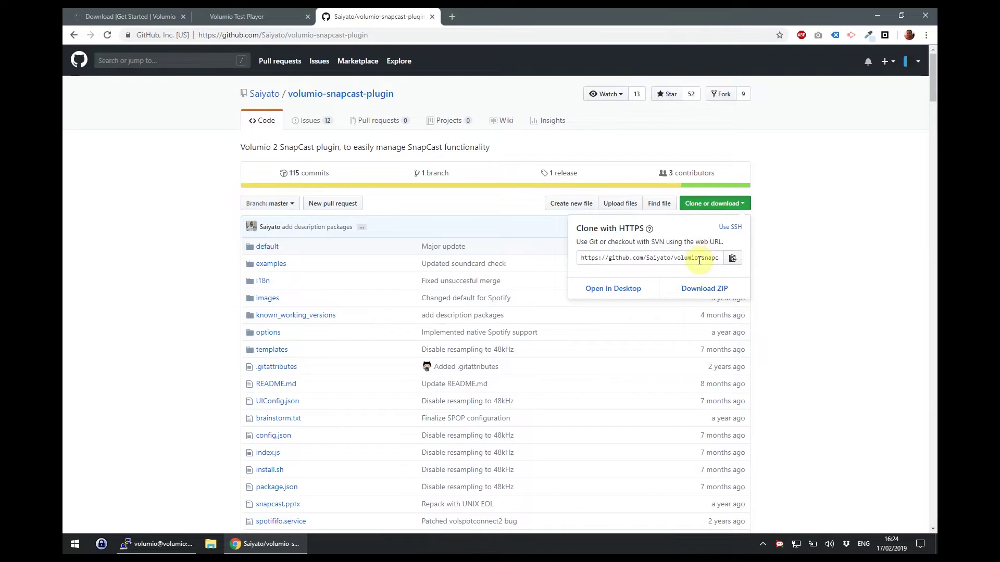
{"action": "right_click", "coordinate": [701, 294]}
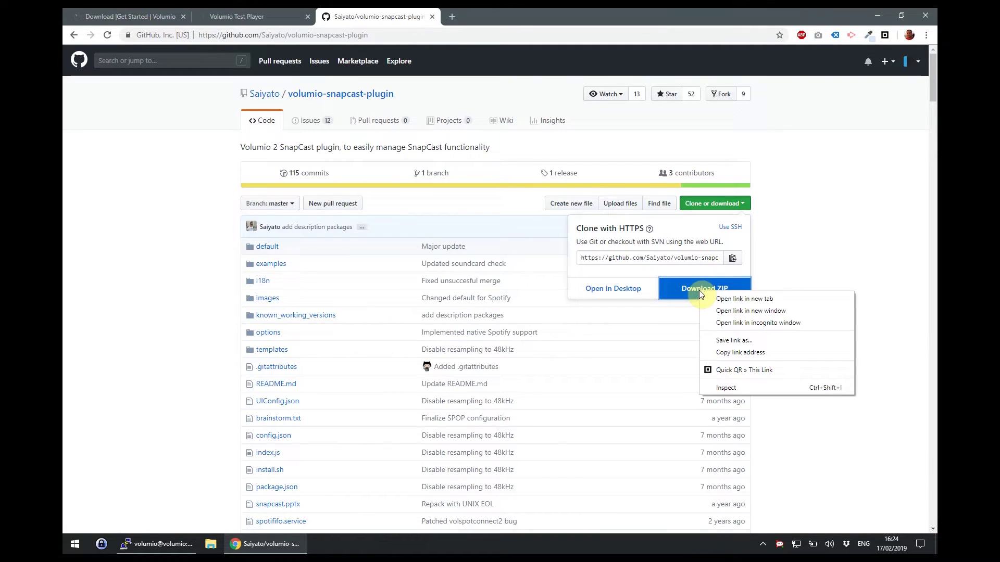
{"action": "left_click", "coordinate": [781, 354]}
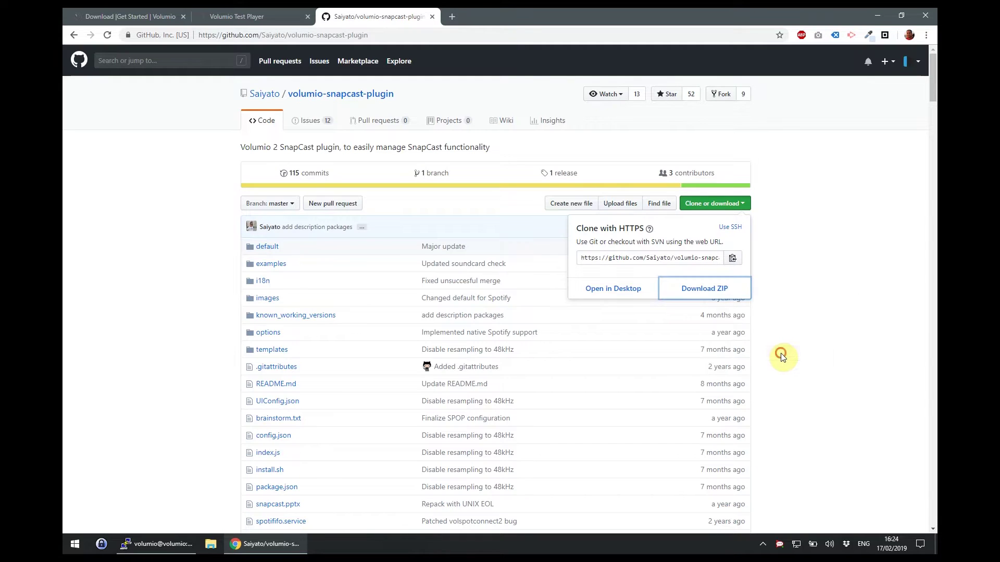
{"action": "left_click", "coordinate": [166, 546]}
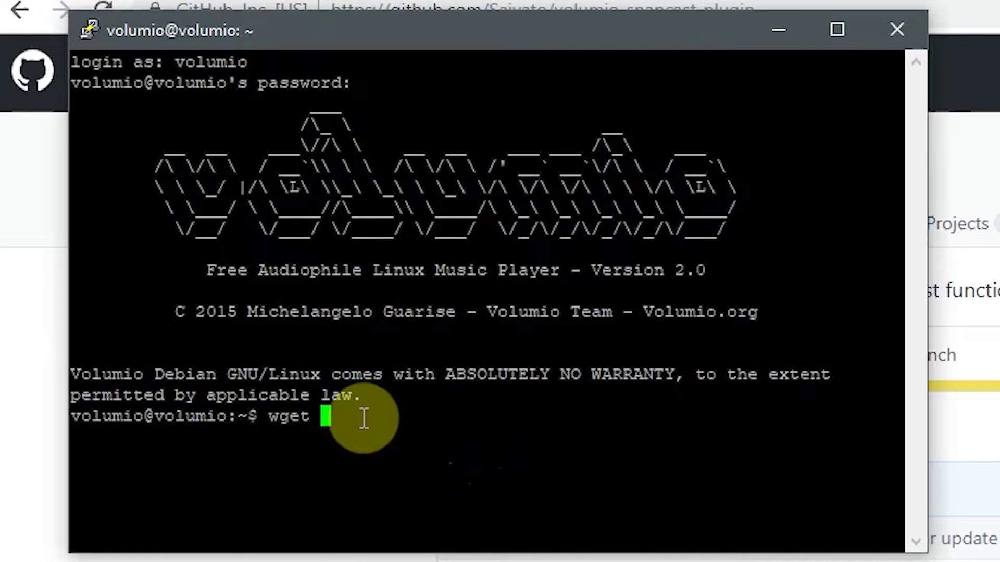
- Paste the ZIP URL after wget and download master.zip
{"action": "right_click", "coordinate": [361, 417]}
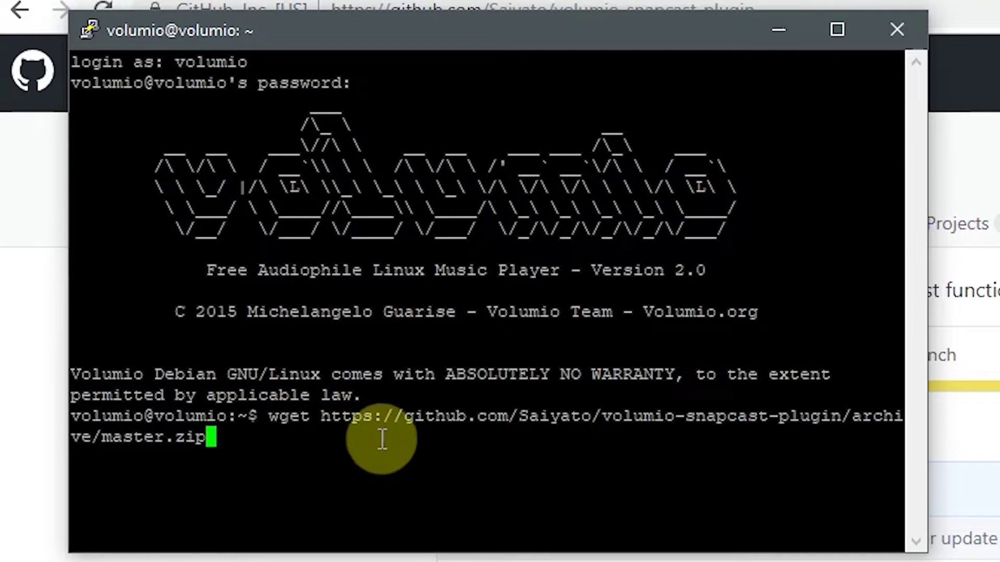
{"action": "key", "text": "Return"}
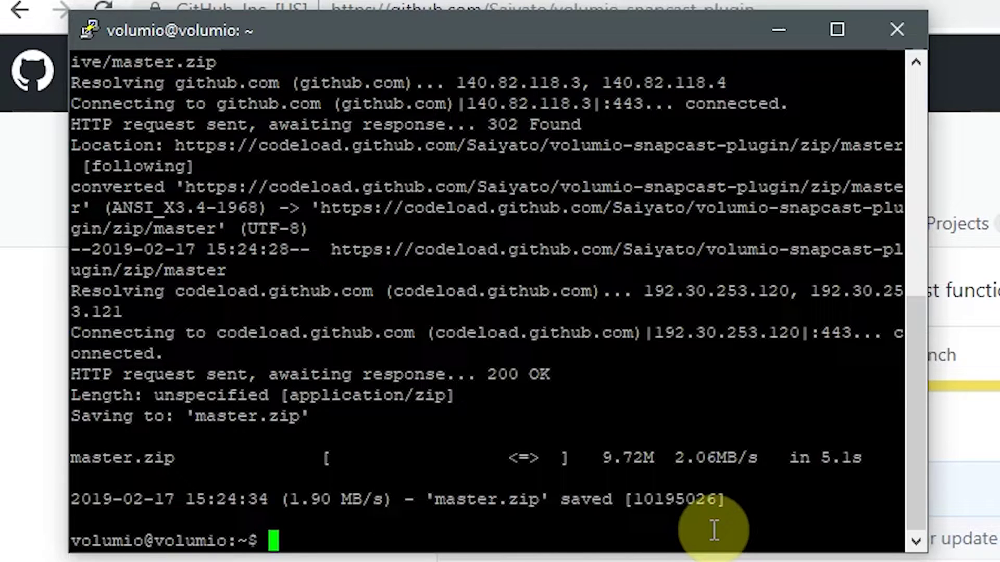
{"action": "type", "text": "sudo ap"}
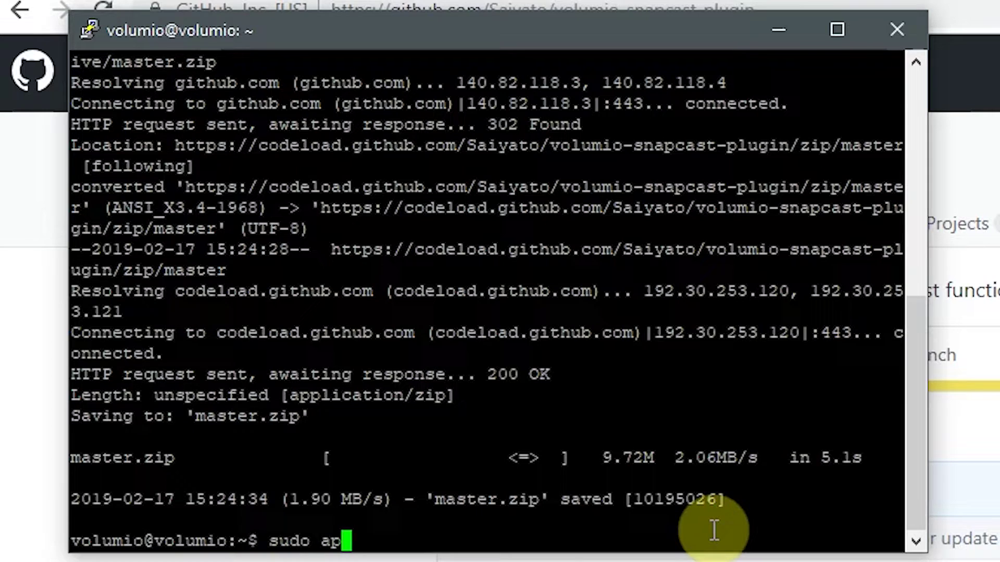
{"action": "type", "text": "t-get"}
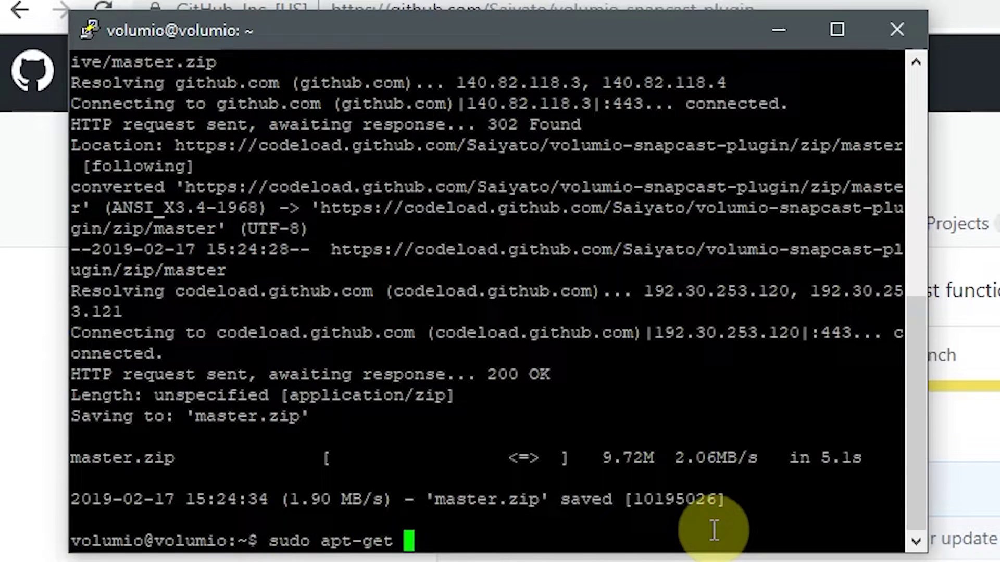
{"action": "type", "text": " update"}
- Update package lists and install unzip with sudo
{"action": "key", "text": "Return"}
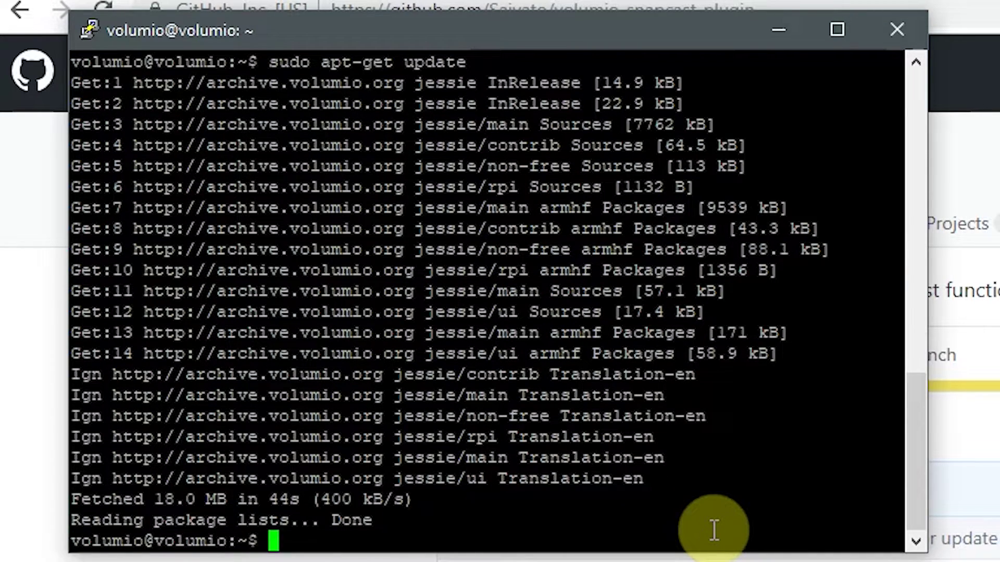
{"action": "type", "text": "sudo ap"}
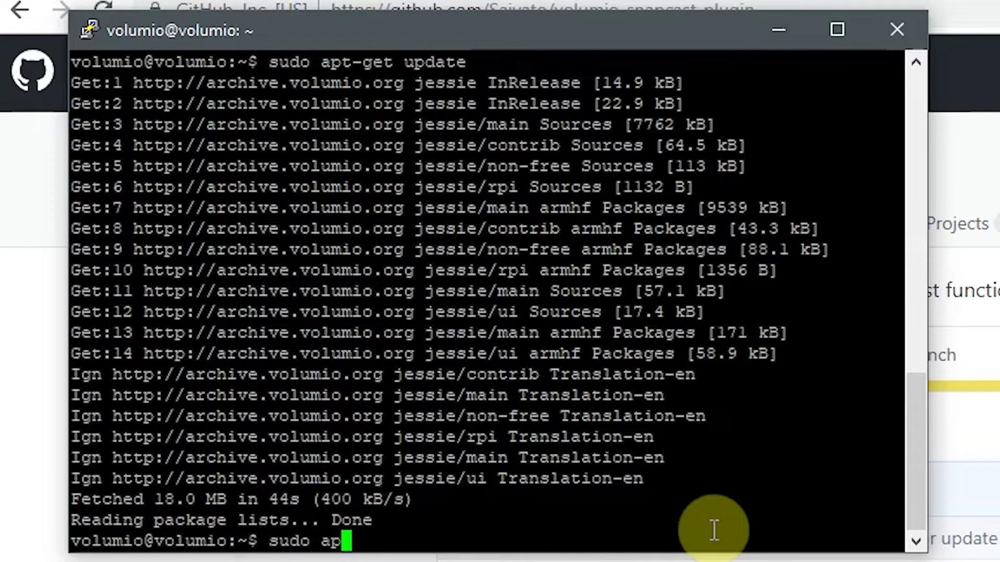
{"action": "type", "text": "t install"}
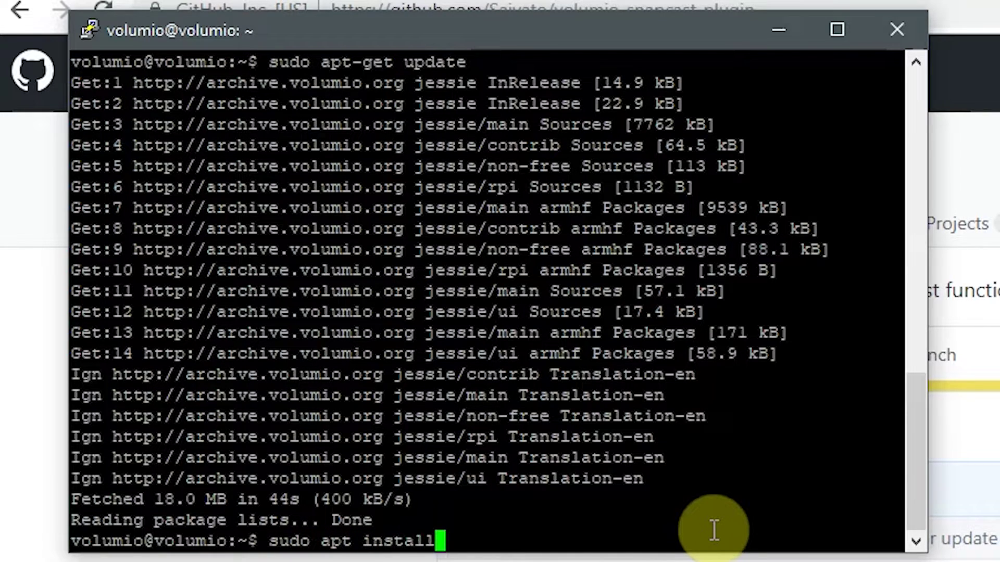
{"action": "type", "text": " unzip"}
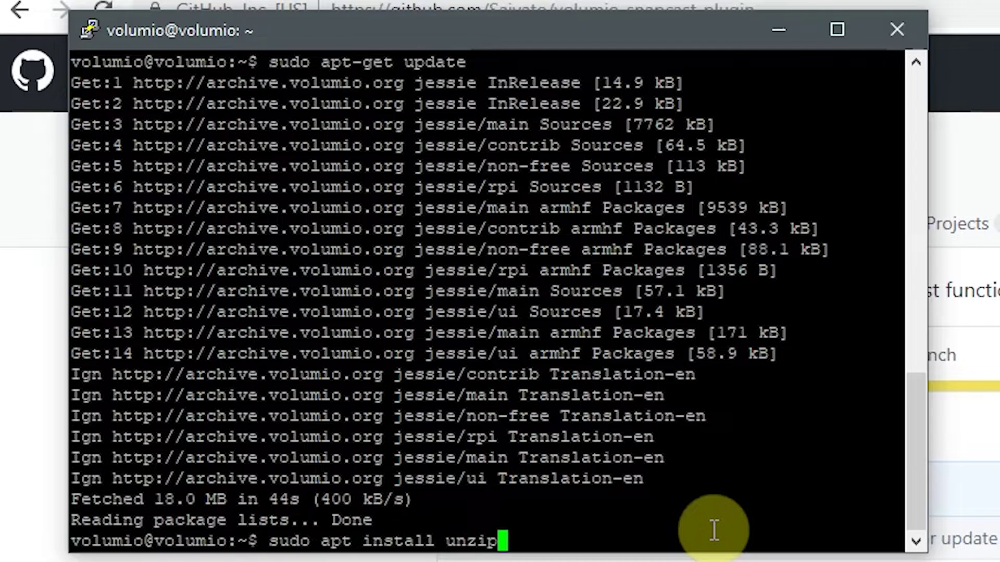
{"action": "key", "text": "Return"}
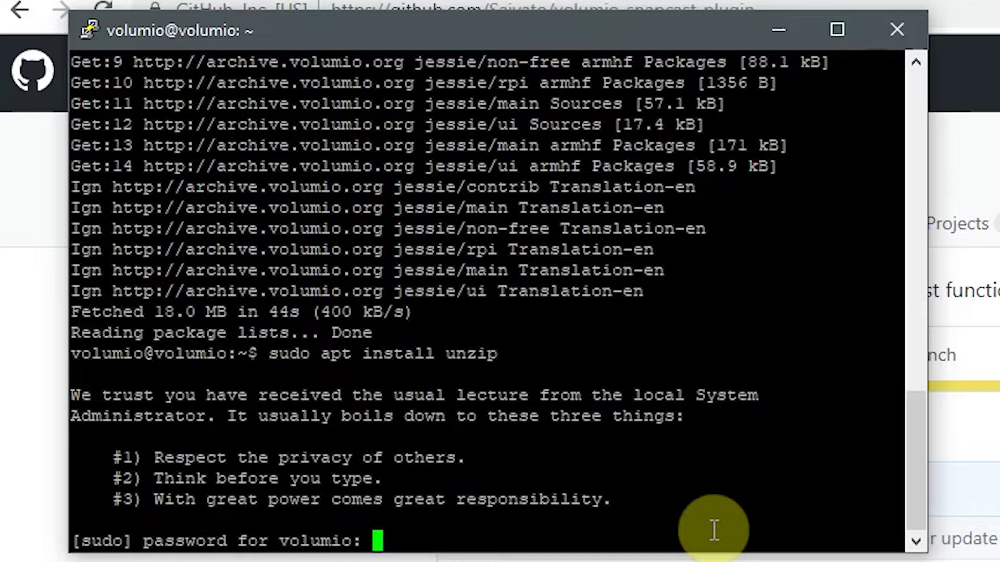
{"action": "key", "text": "Return"}
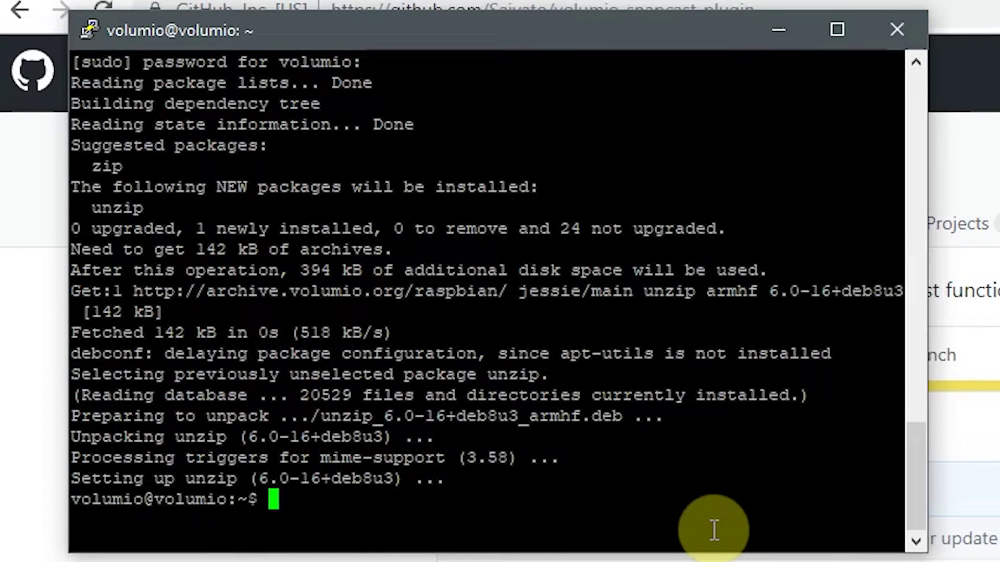
{"action": "type", "text": "unz"}
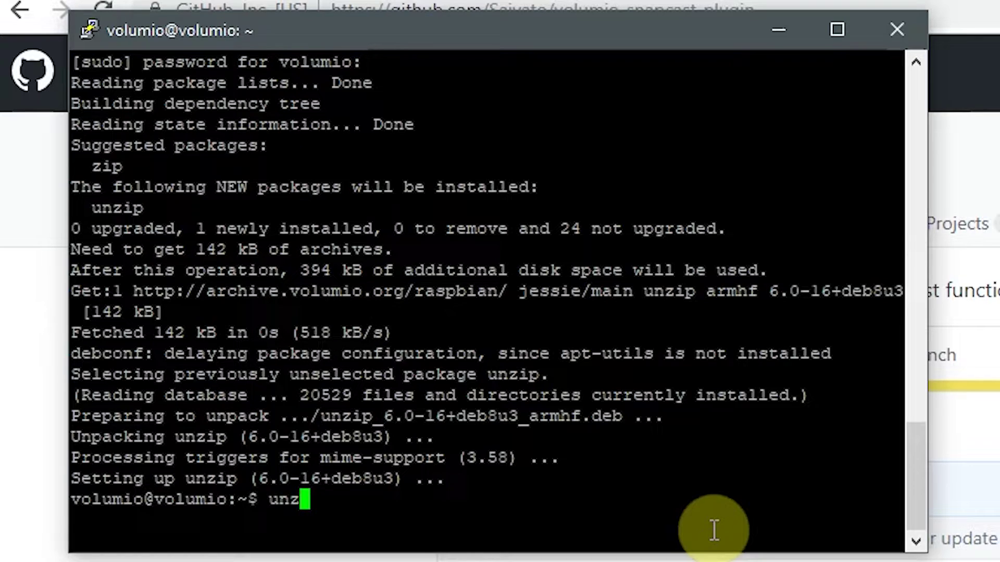
{"action": "type", "text": "ip mas"}
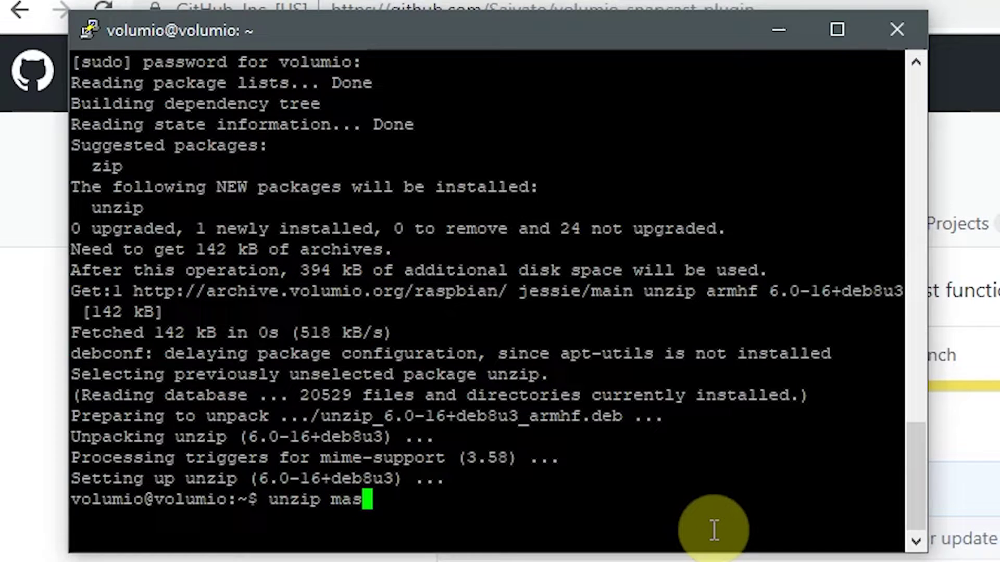
{"action": "type", "text": "ter"}
- Extract master.zip, list the home folder, then delete master.zip
{"action": "key", "text": "Tab"}
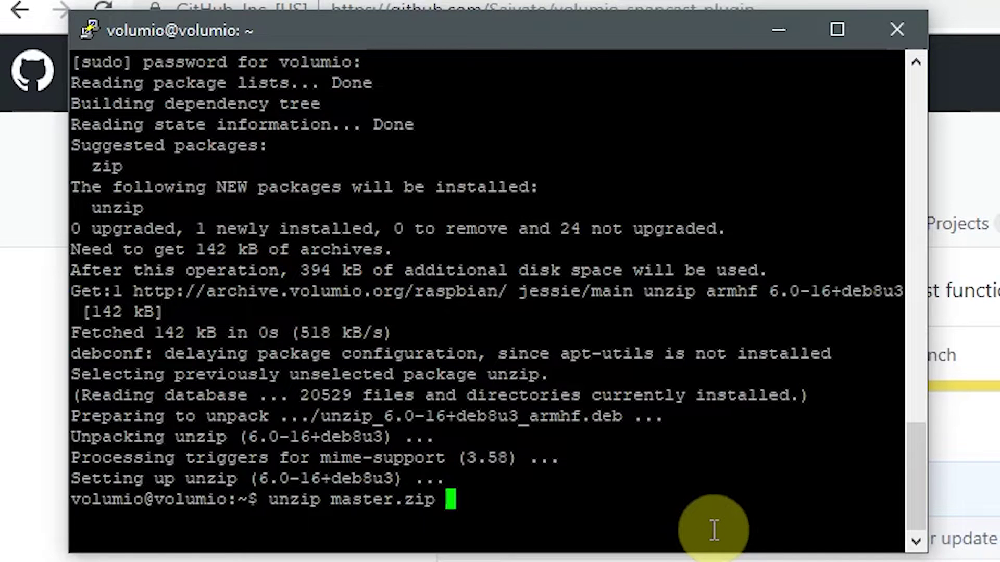
{"action": "key", "text": "Return"}
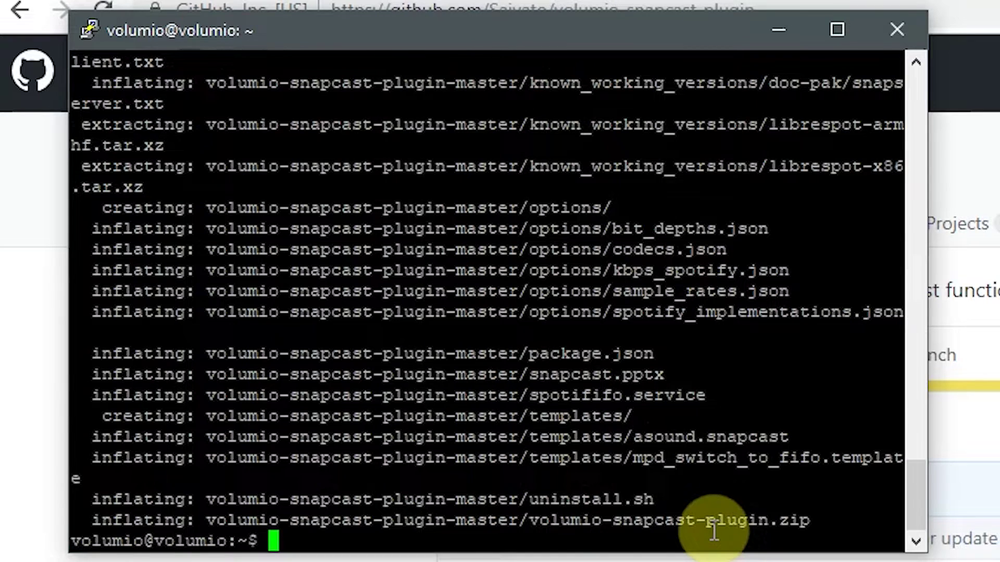
{"action": "type", "text": "ls"}
{"action": "key", "text": "Return"}
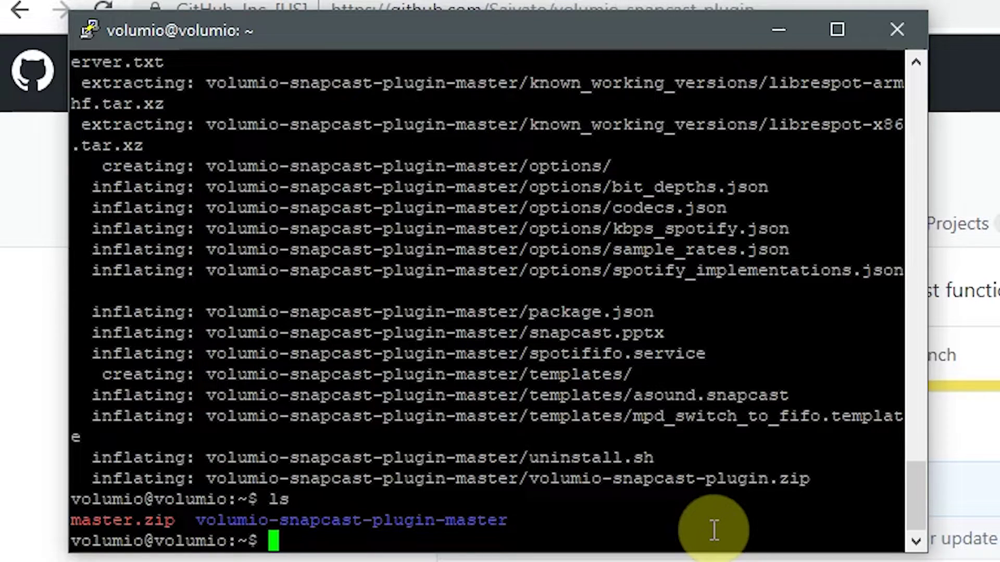
{"action": "type", "text": "rm "}
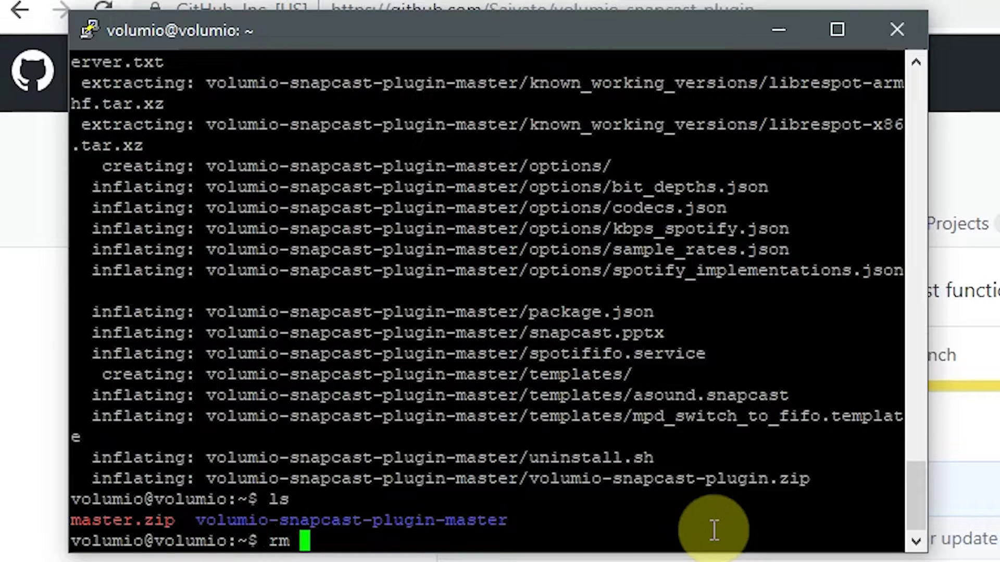
{"action": "type", "text": "mast"}
{"action": "key", "text": "Tab"}
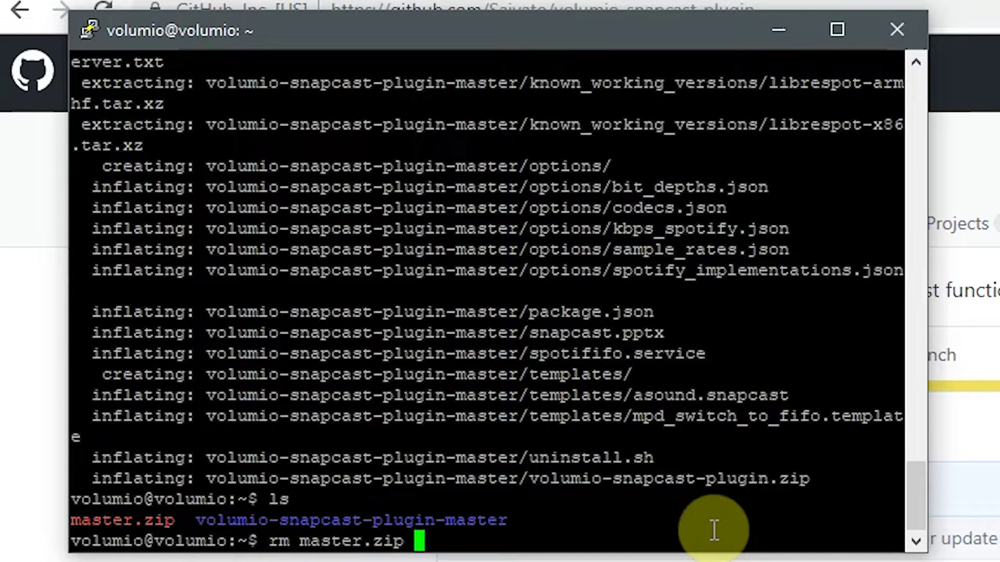
{"action": "key", "text": "Return"}
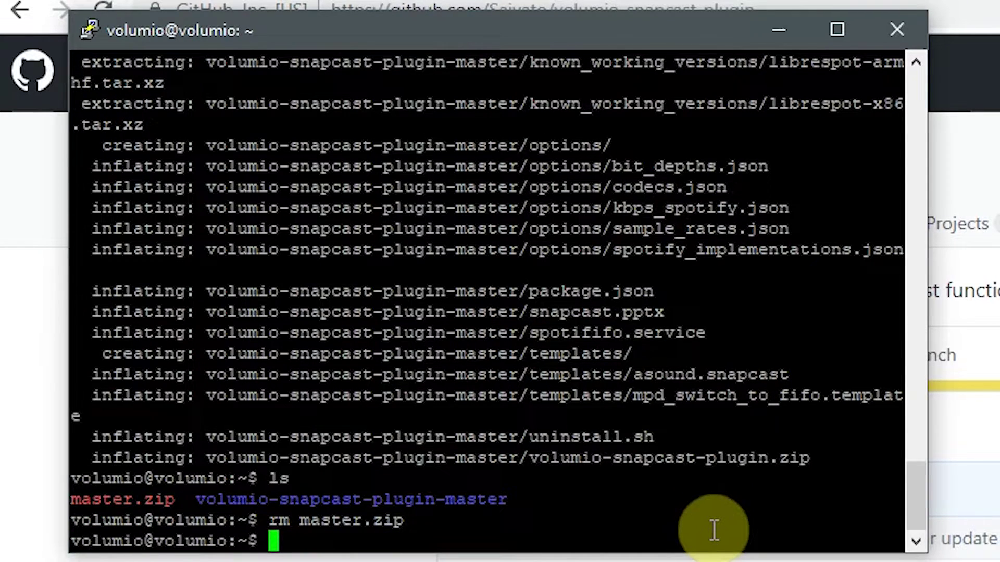
{"action": "type", "text": "cd "}
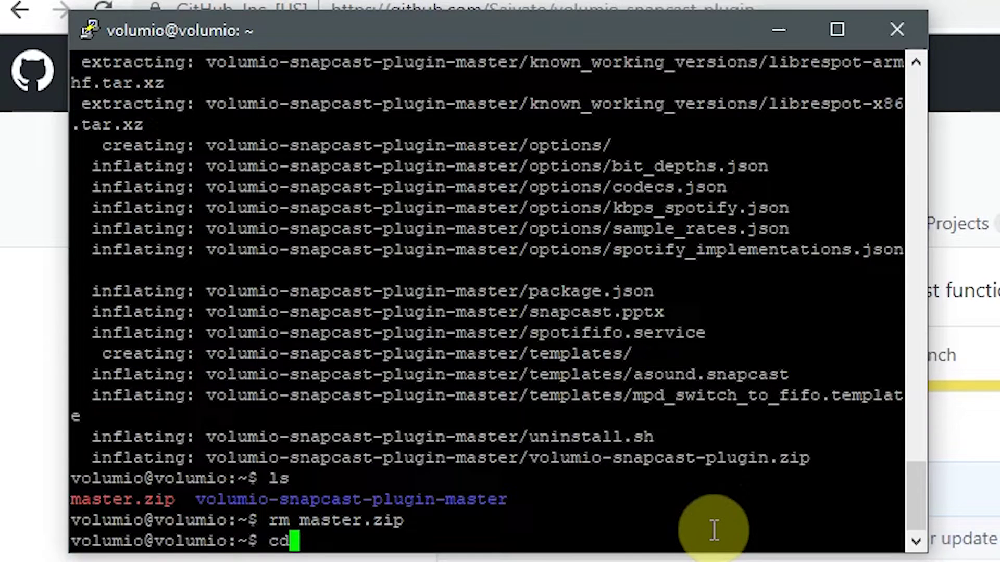
{"action": "type", "text": "volu"}
- Enter volumio-snapcast-plugin-master and list its files, including install.sh
{"action": "key", "text": "Tab"}
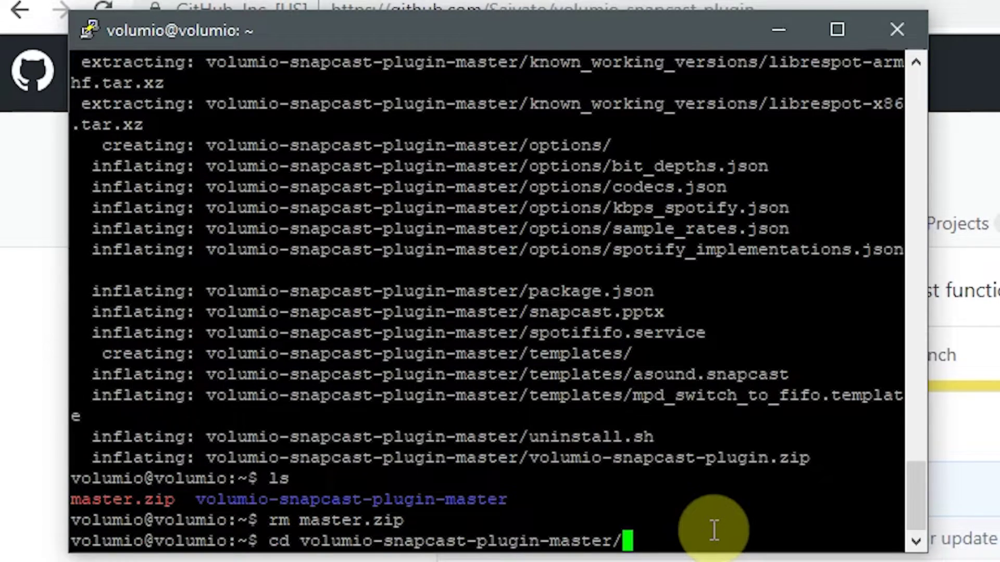
{"action": "key", "text": "Return"}
{"action": "type", "text": "ls"}
{"action": "key", "text": "Return"}
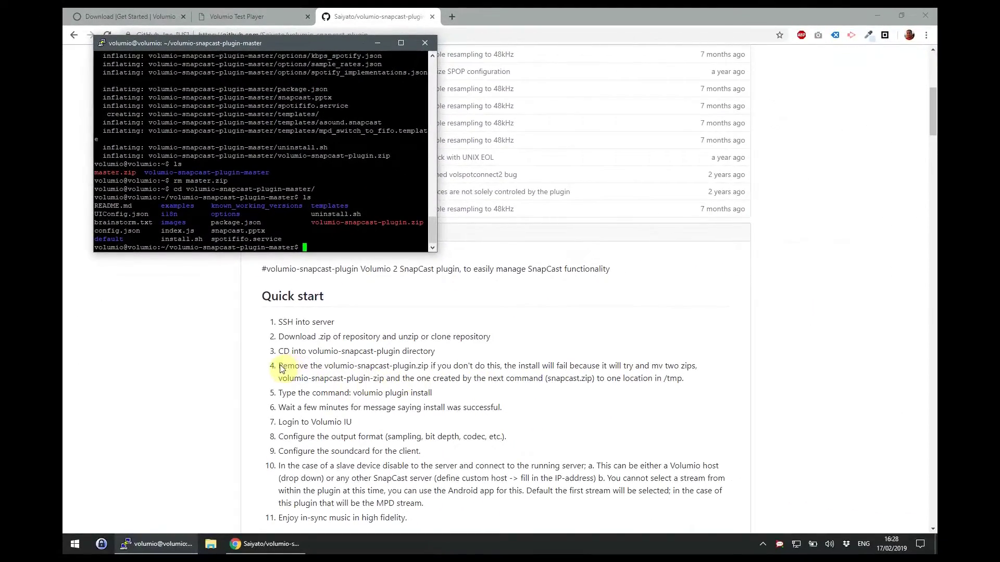
- Following README step 4, delete volumio-snapcast-plugin.zip from the plugin folder
{"action": "left_click", "coordinate": [281, 367]}
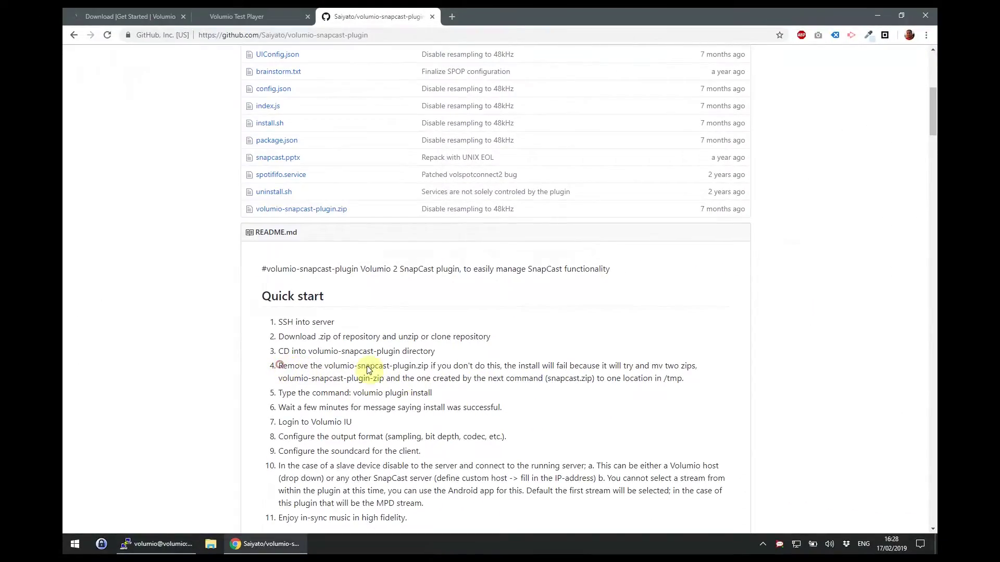
{"action": "triple_click", "coordinate": [692, 379]}
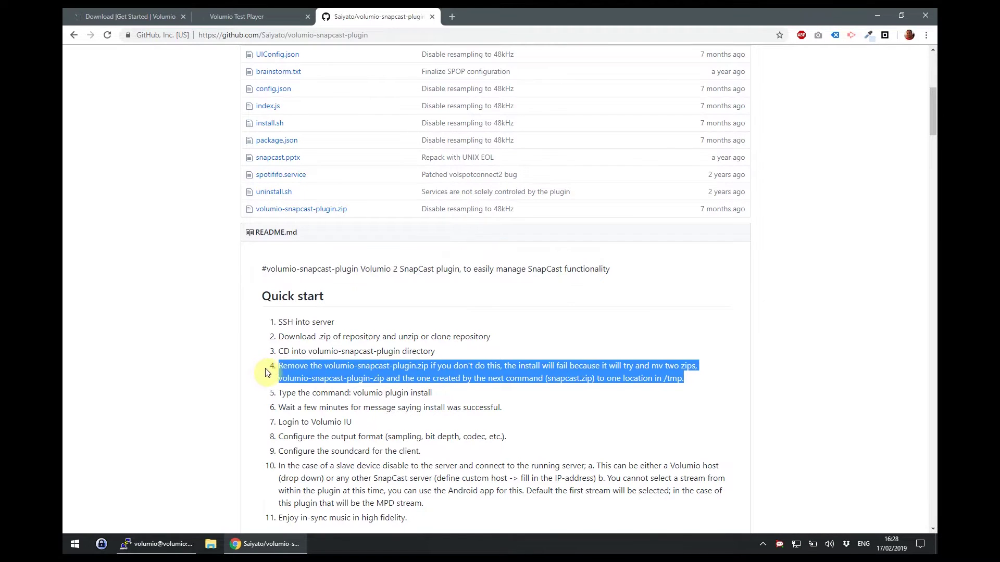
{"action": "left_click", "coordinate": [156, 544]}
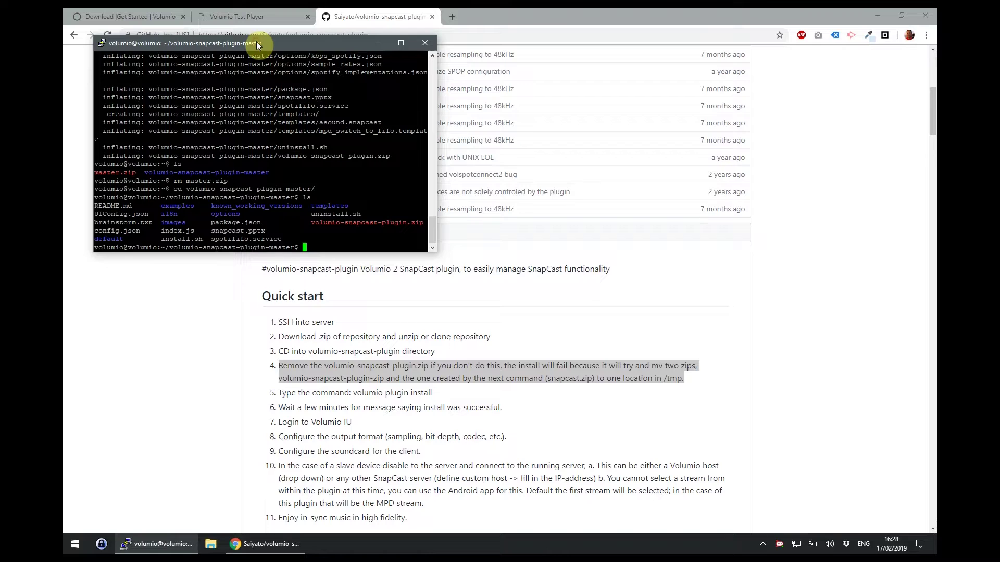
{"action": "type", "text": "rm vo"}
{"action": "key", "text": "Tab"}
{"action": "key", "text": "Return"}
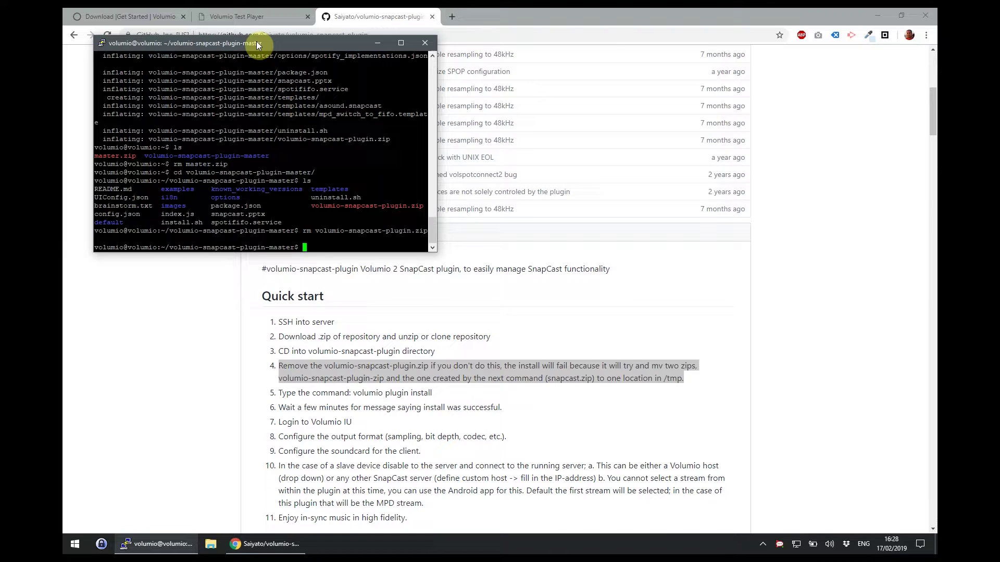
- Run the volumio plugin install command from step 5, confirm success, and exit
{"action": "left_click", "coordinate": [279, 393]}
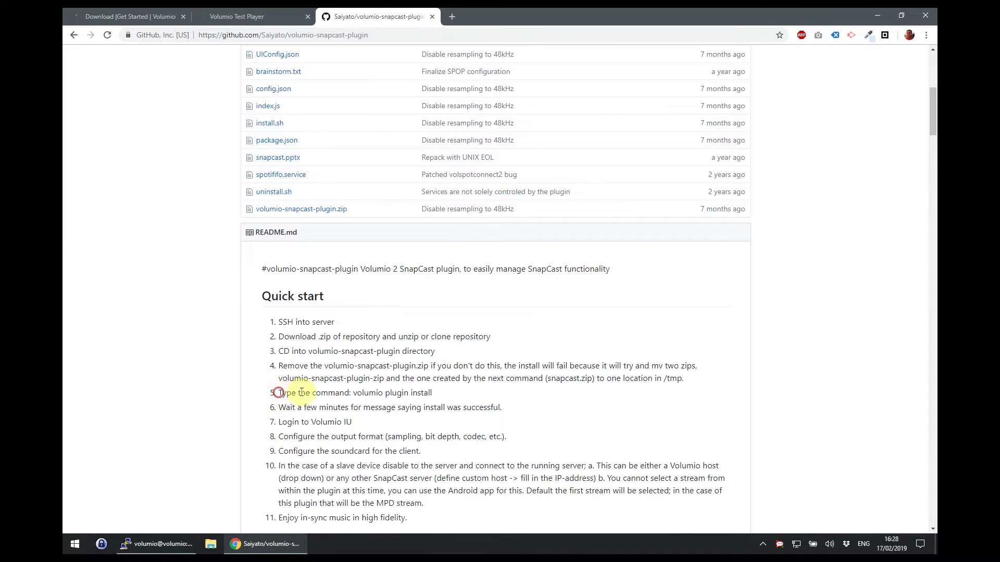
{"action": "left_click_drag", "start_coordinate": [278, 393], "coordinate": [434, 394]}
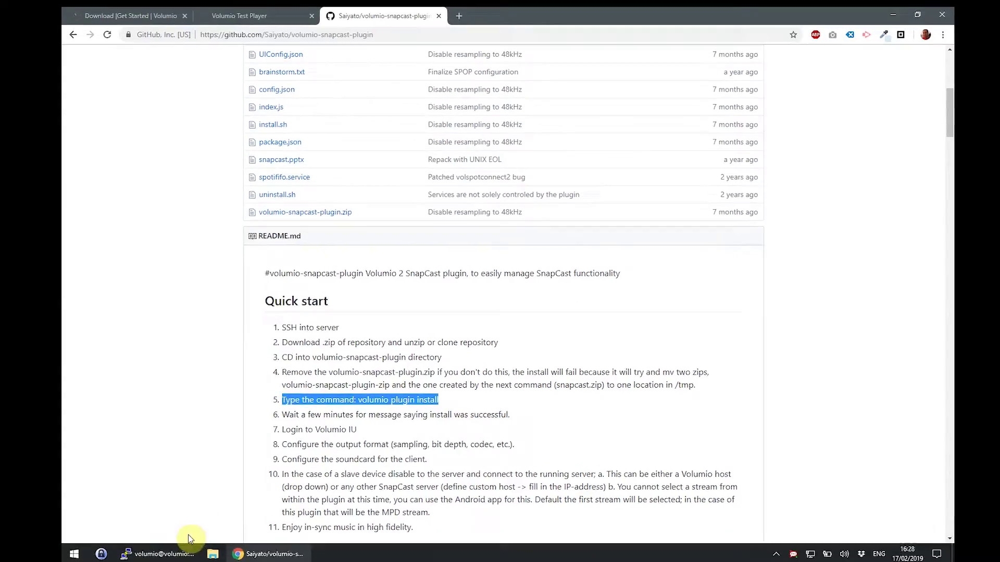
{"action": "left_click", "coordinate": [167, 554]}
{"action": "type", "text": "vol"}
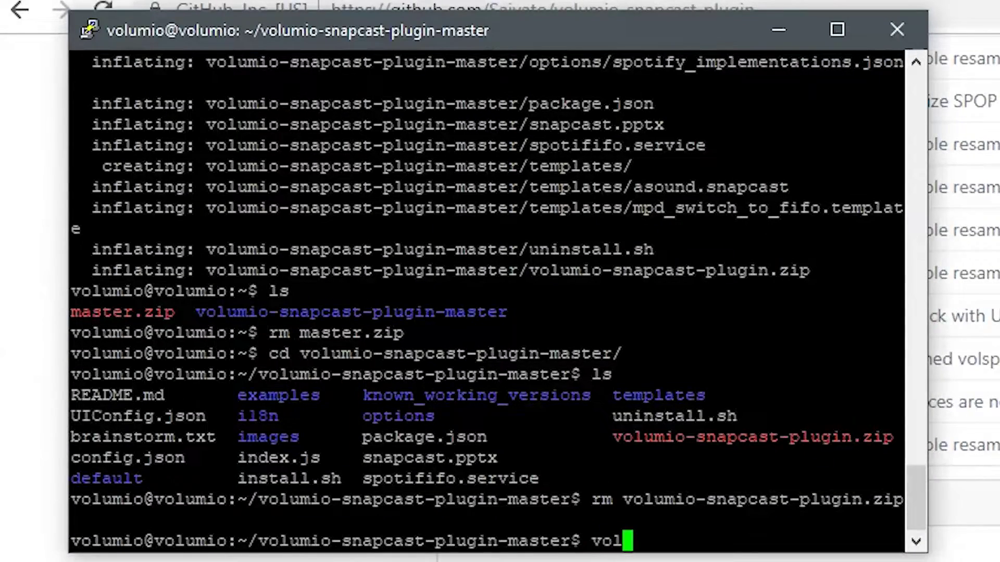
{"action": "type", "text": "umio "}
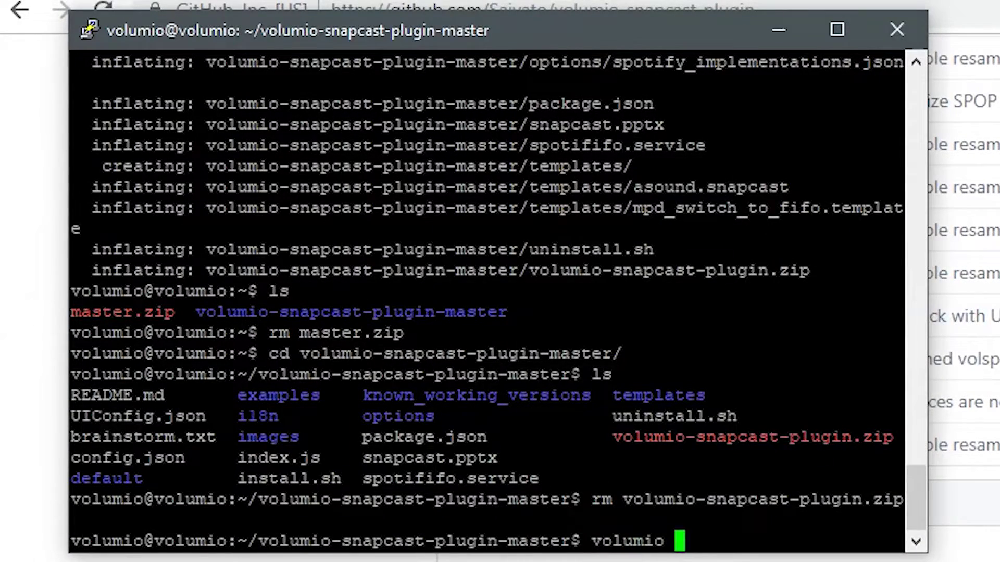
{"action": "type", "text": "plugin install"}
{"action": "key", "text": "Return"}
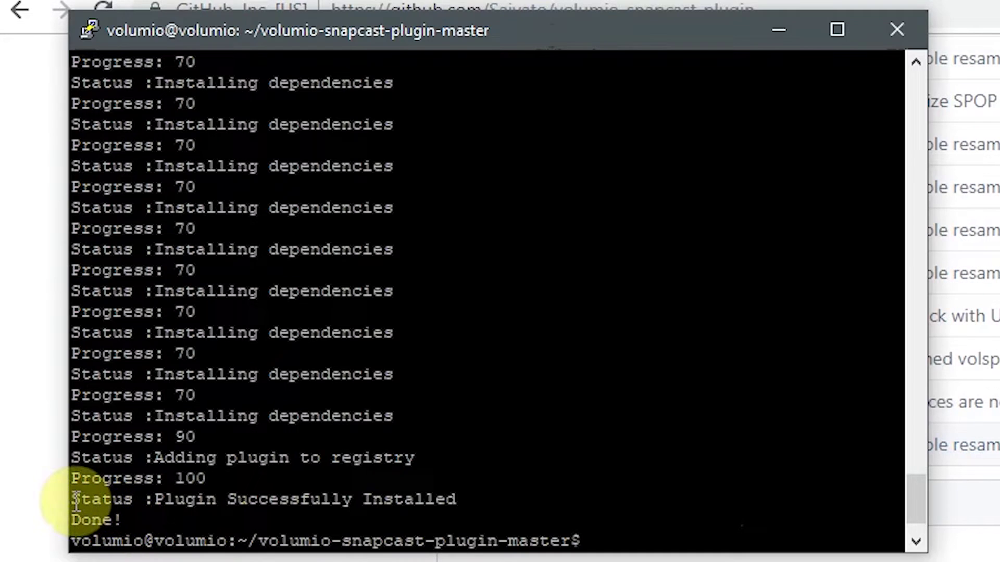
{"action": "mouse_move", "coordinate": [70, 499]}
{"action": "left_mouse_down"}
{"action": "mouse_move", "coordinate": [117, 508]}
{"action": "mouse_move", "coordinate": [457, 493]}
{"action": "left_mouse_up"}
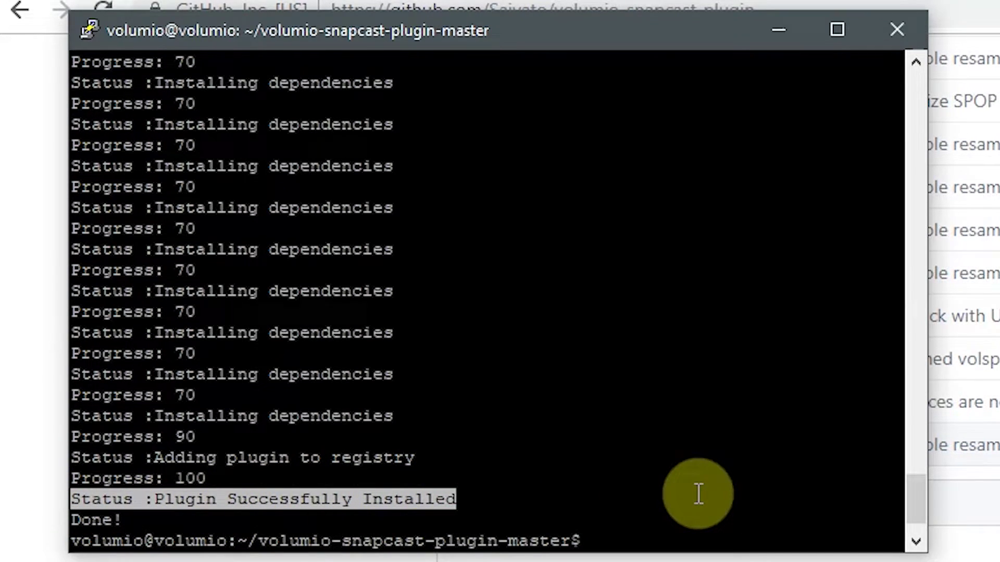
{"action": "key", "text": "Return"}
{"action": "key", "text": "Return"}
{"action": "key", "text": "Return"}
{"action": "type", "text": "exit"}
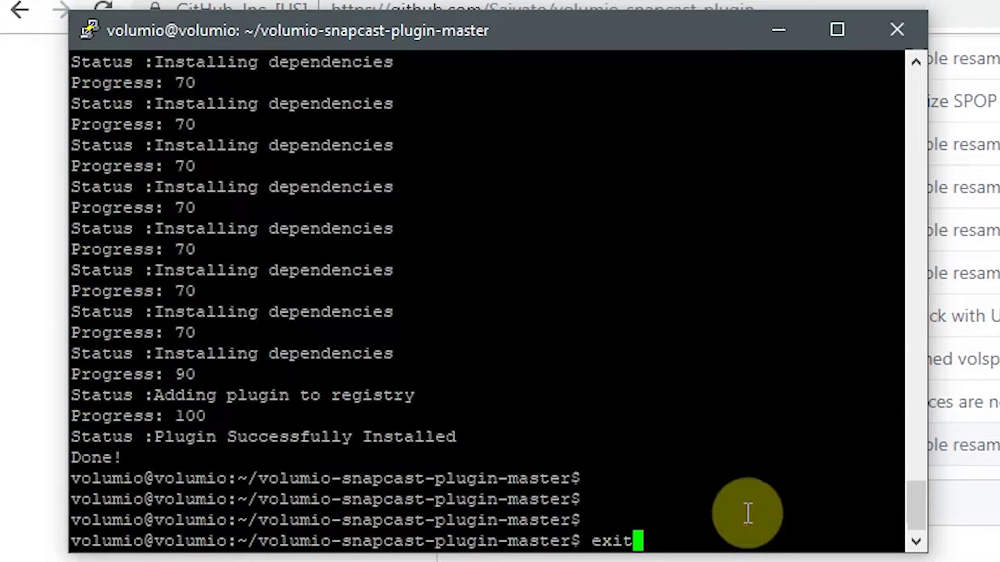
{"action": "key", "text": "Return"}
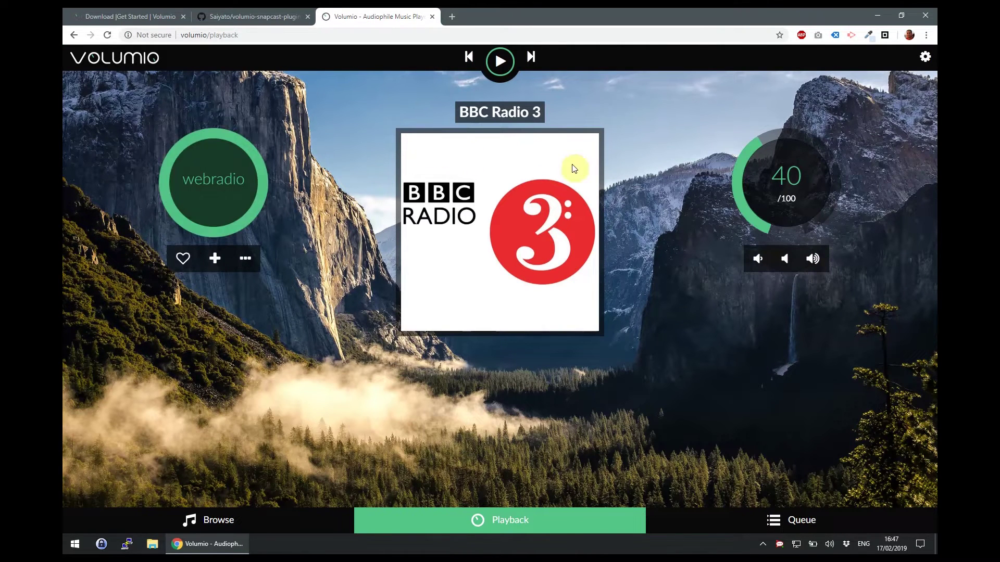
- Switch the SnapCast plugin on from the Installed Plugins list
{"action": "left_click", "coordinate": [924, 60]}
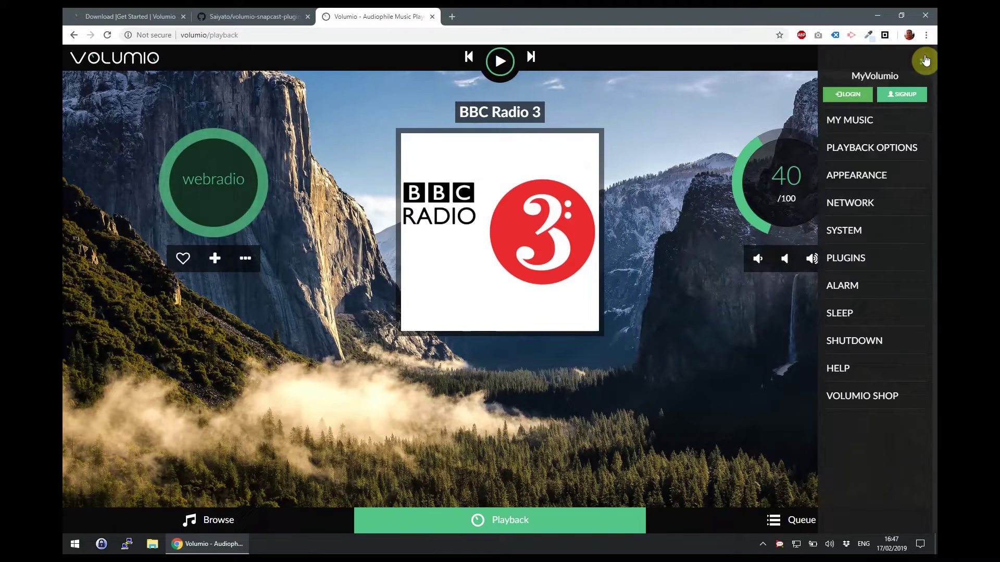
{"action": "left_click", "coordinate": [867, 264]}
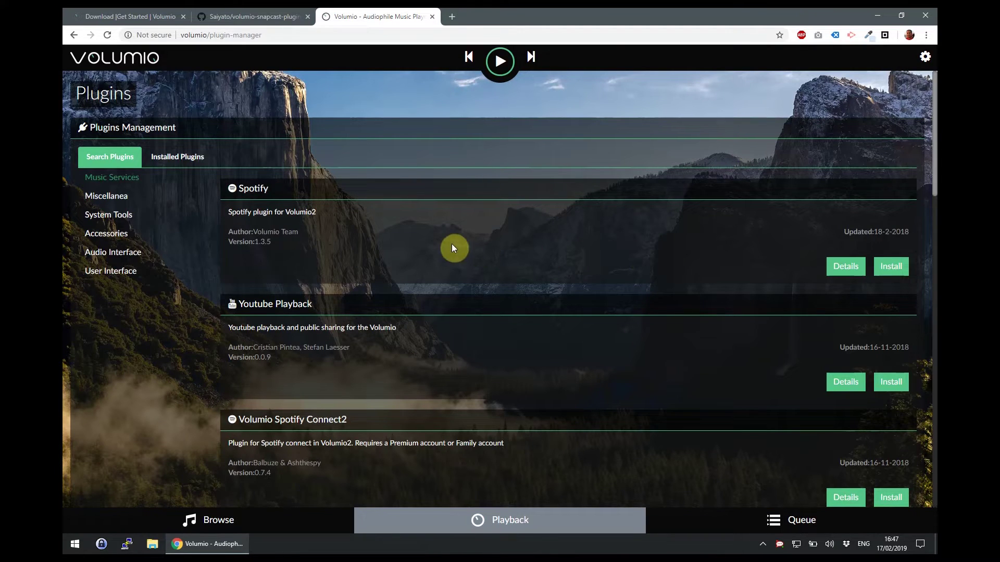
{"action": "left_click", "coordinate": [205, 164]}
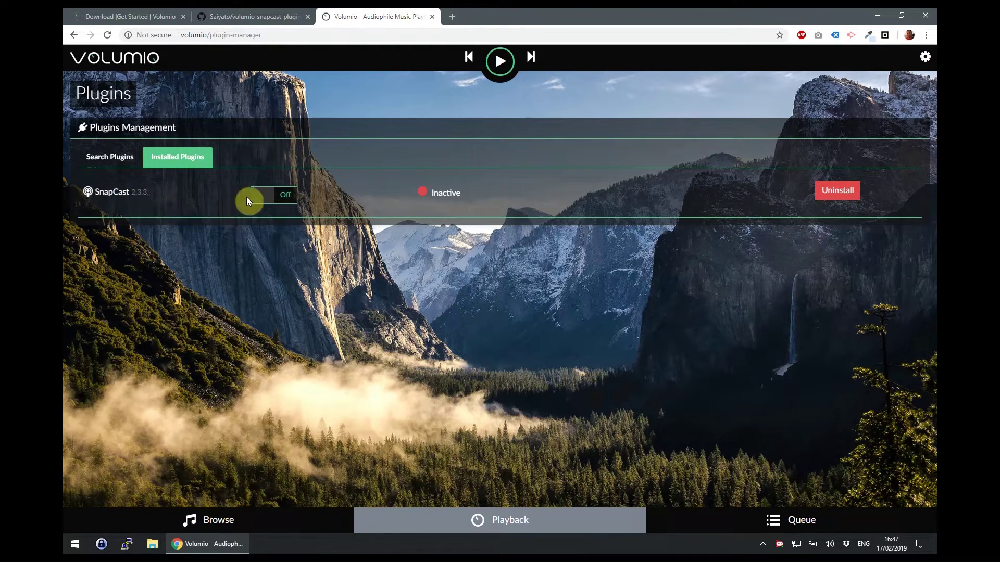
{"action": "left_click", "coordinate": [288, 200]}
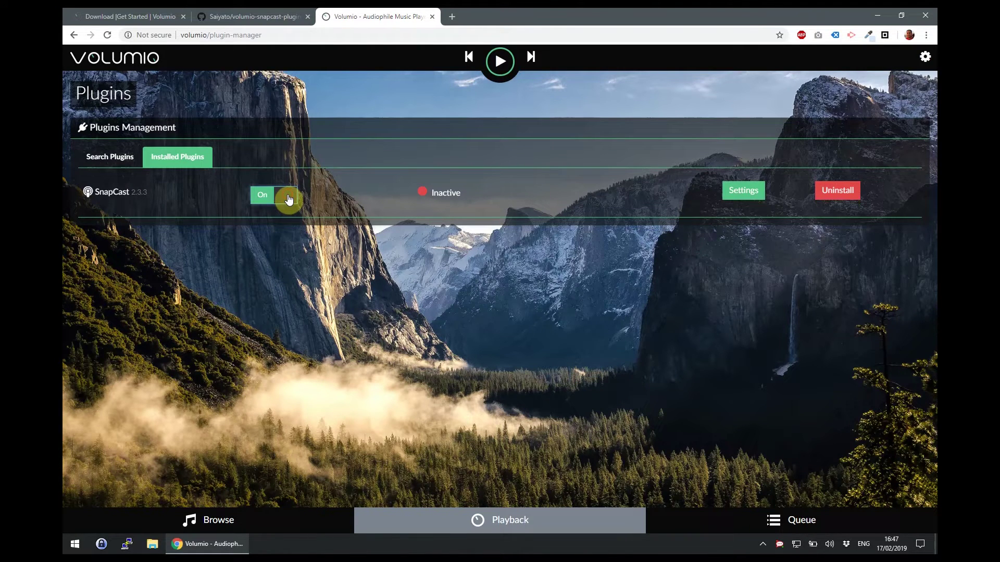
- Patch SnapCast's ALSA sound configuration and confirm SnapCast 2.3.3 shows as active
{"action": "left_click", "coordinate": [746, 193]}
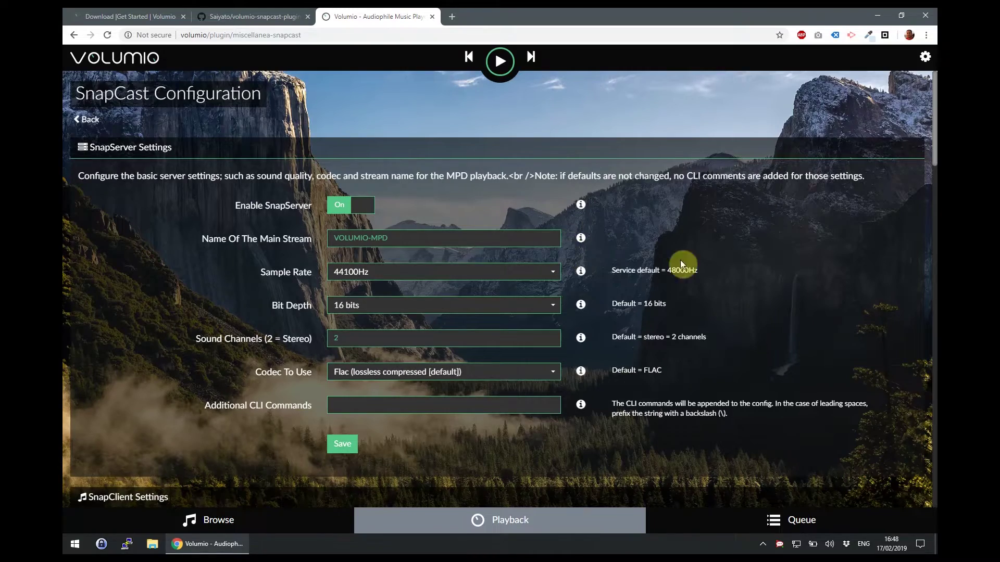
{"action": "left_click_drag", "start_coordinate": [932, 141], "coordinate": [912, 334]}
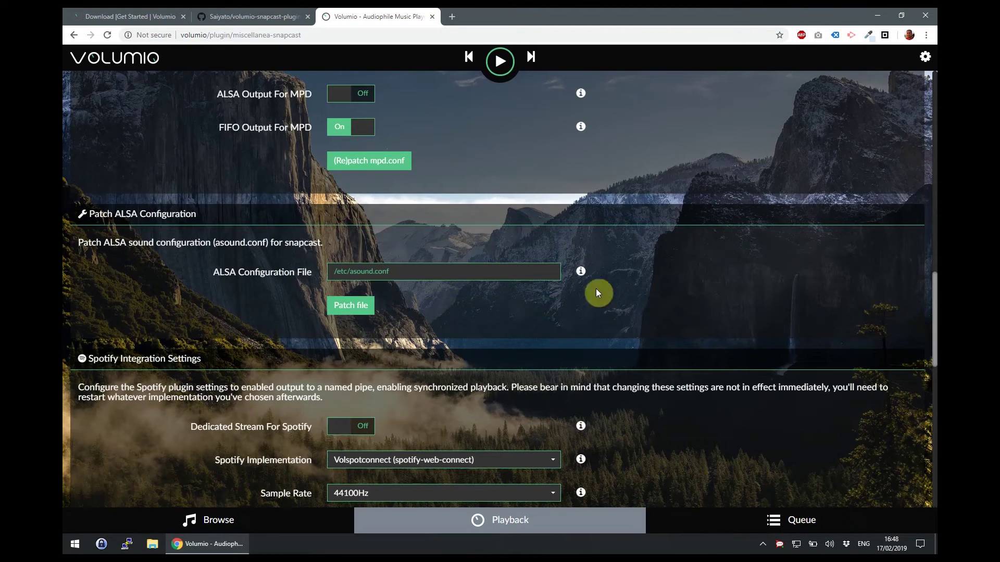
{"action": "left_click", "coordinate": [365, 312]}
{"action": "scroll", "coordinate": [424, 380], "scroll_direction": "up", "scroll_amount": 15}
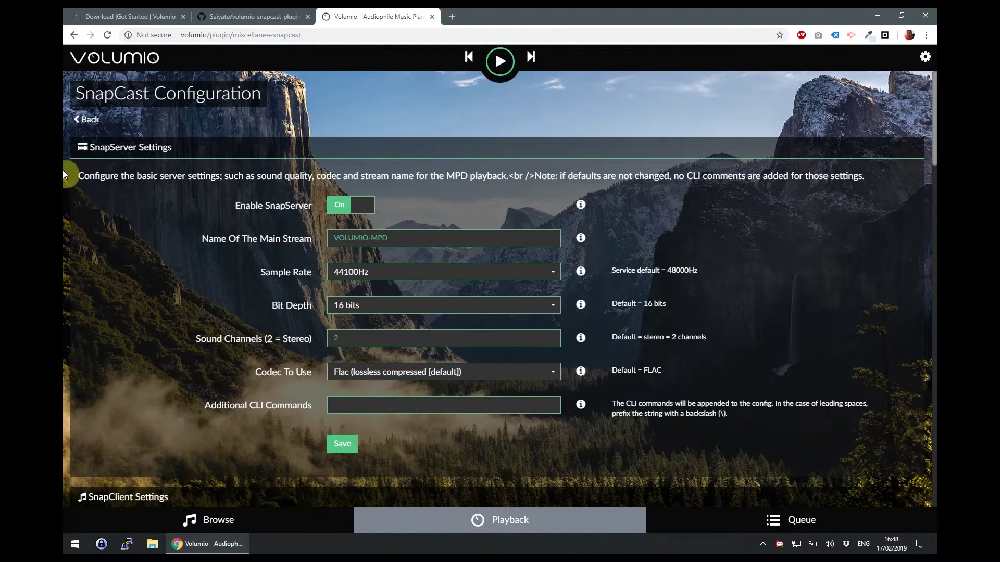
{"action": "left_click", "coordinate": [85, 178]}
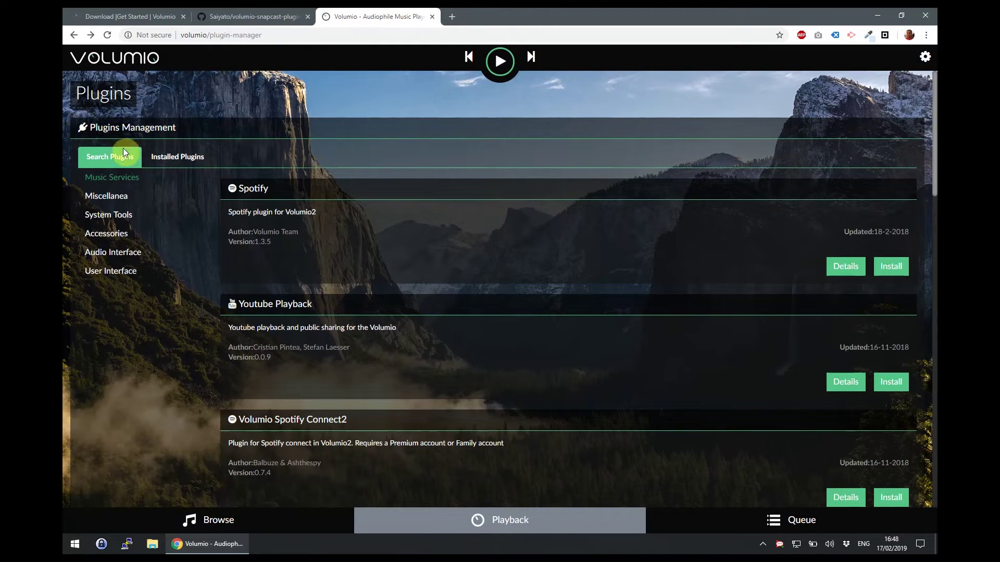
{"action": "left_click", "coordinate": [173, 160]}
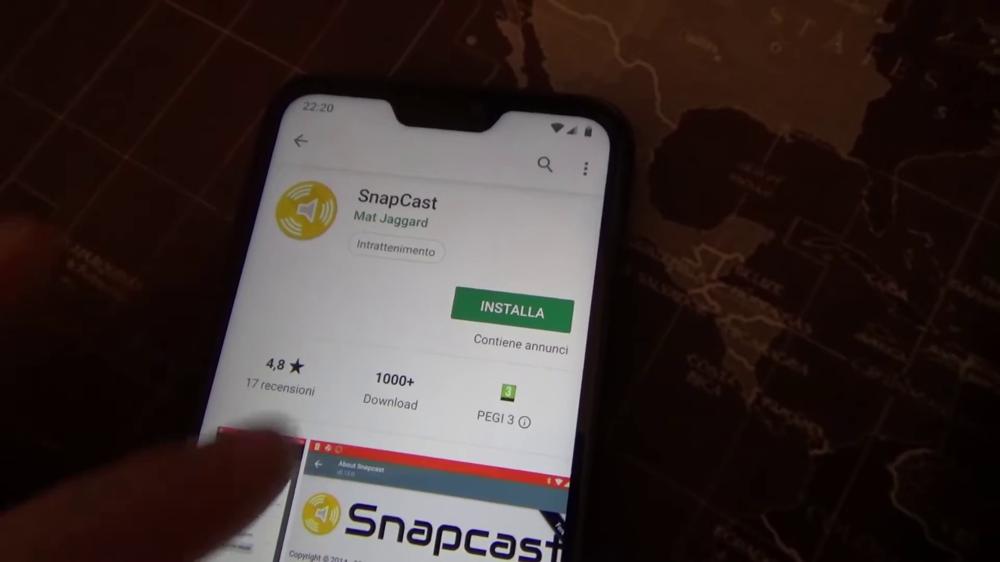
- Install SnapCast from Play Store, set its host to 'volumio', and start the Xiaomi phone playing
{"action": "left_click", "coordinate": [511, 311]}
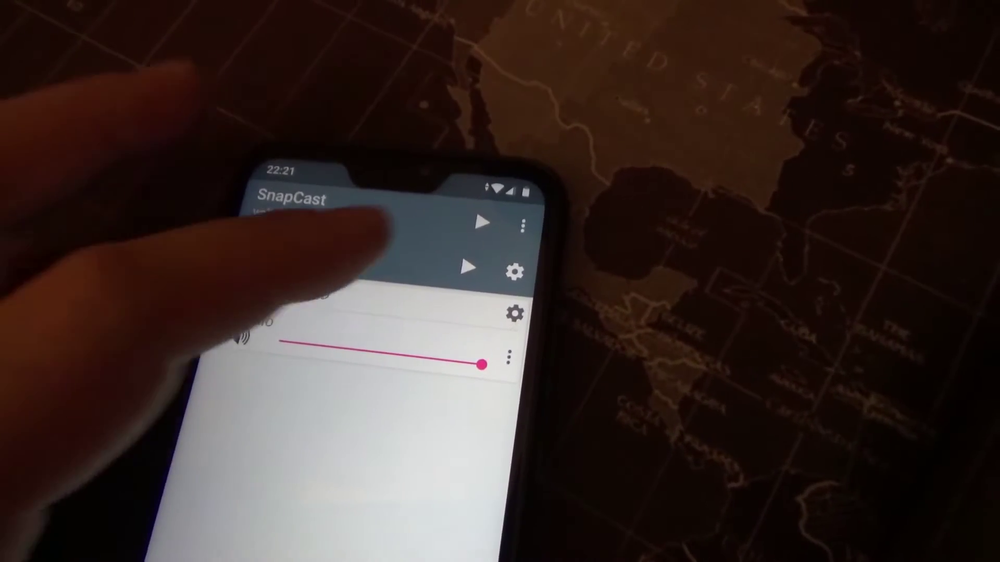
{"action": "left_click", "coordinate": [523, 226]}
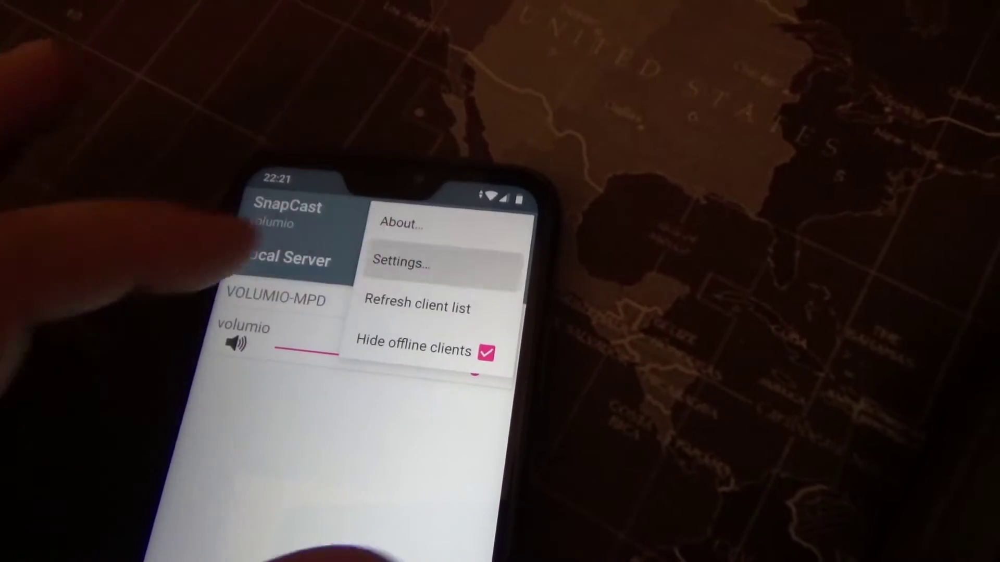
{"action": "left_click", "coordinate": [401, 262]}
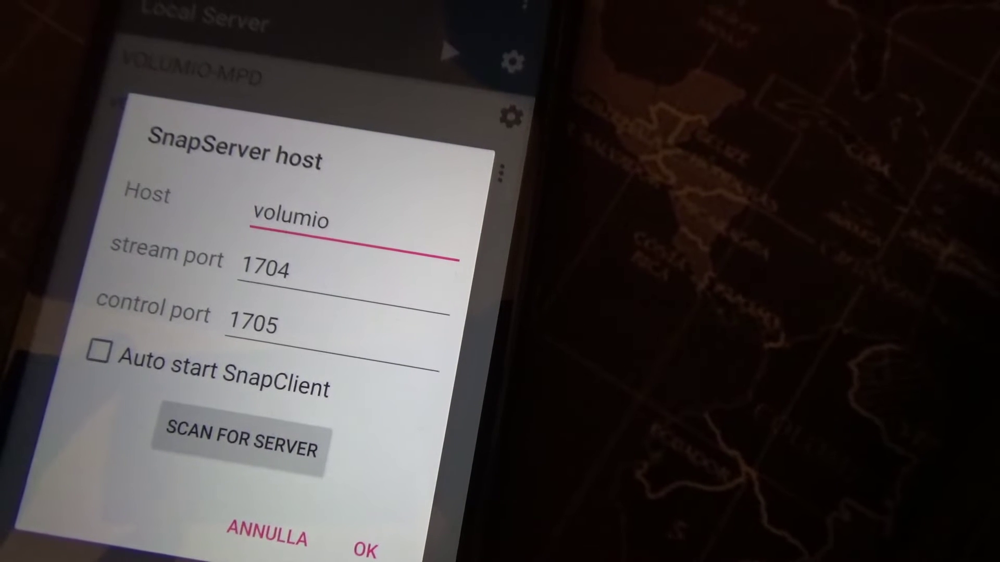
{"action": "left_click", "coordinate": [365, 549]}
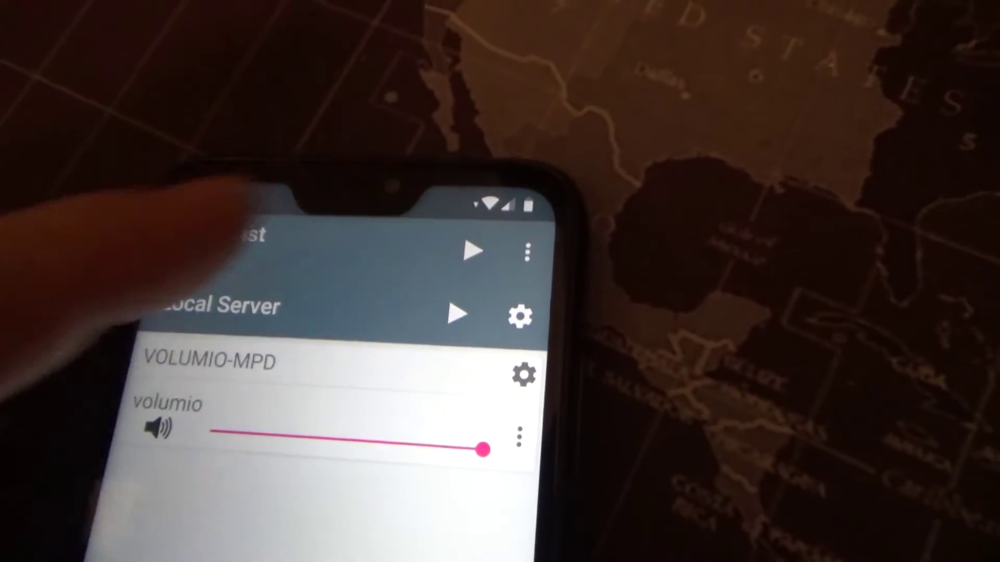
{"action": "left_click", "coordinate": [473, 250]}
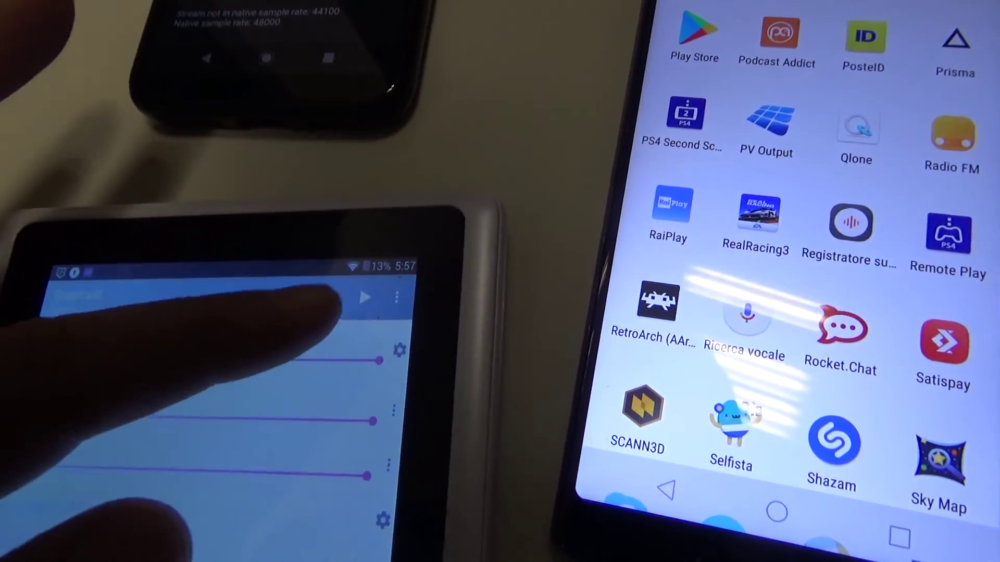
- Start playback on the tablet and second phone, adding Doogee and Tablet to the client list
{"action": "left_click", "coordinate": [382, 236]}
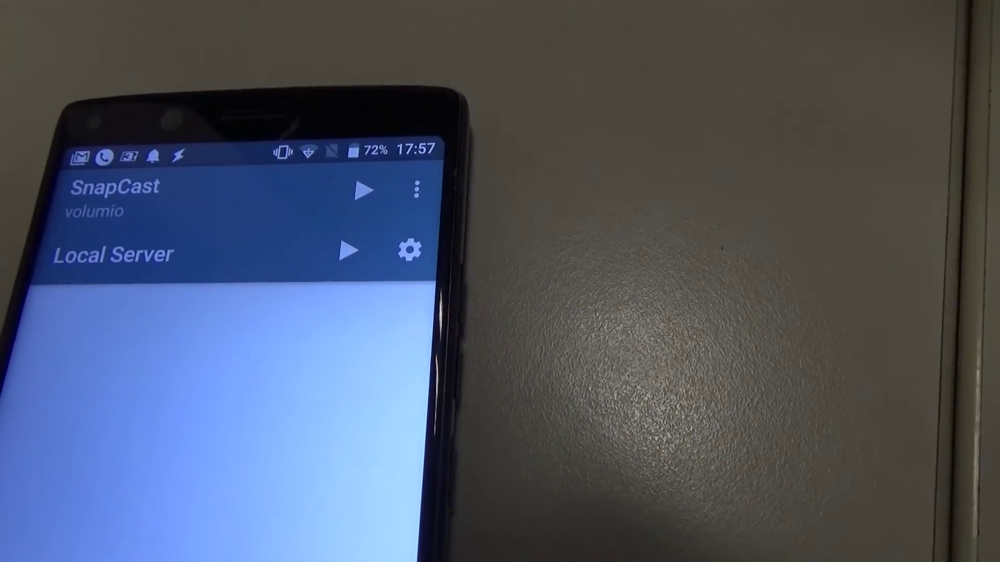
{"action": "left_click", "coordinate": [363, 191]}
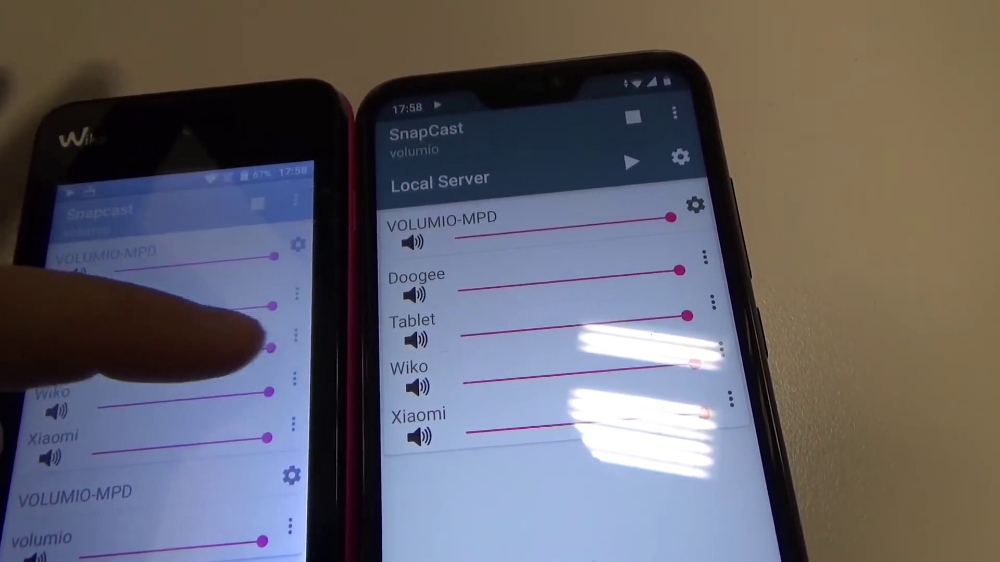
- Drop Tablet's volume to zero, dip Wiko and restore it to full, then set Tablet to half
{"action": "left_click_drag", "start_coordinate": [287, 347], "coordinate": [90, 345]}
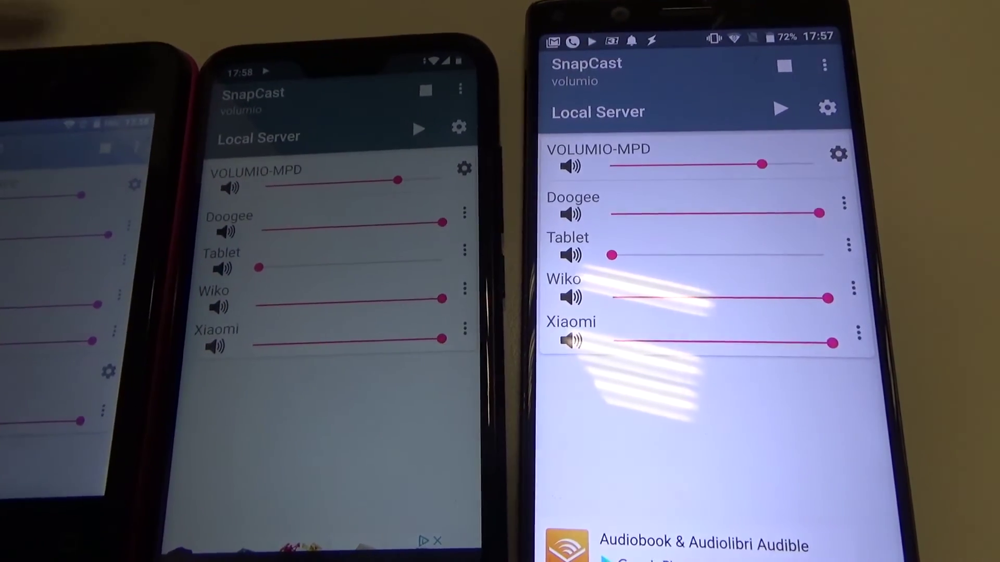
{"action": "mouse_move", "coordinate": [441, 299]}
{"action": "left_mouse_down"}
{"action": "mouse_move", "coordinate": [362, 301]}
{"action": "mouse_move", "coordinate": [395, 283]}
{"action": "left_mouse_up"}
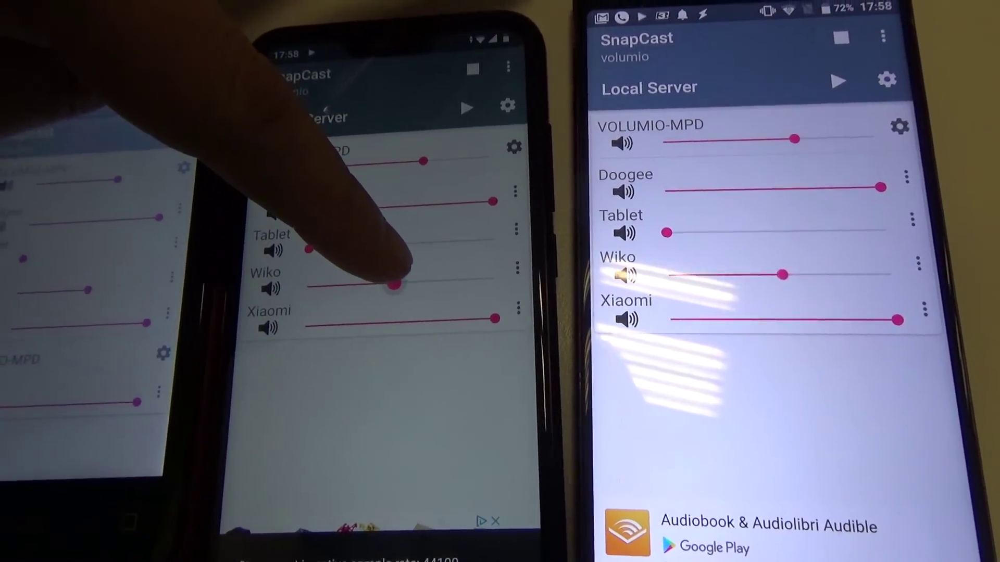
{"action": "left_click_drag", "start_coordinate": [469, 284], "coordinate": [494, 283]}
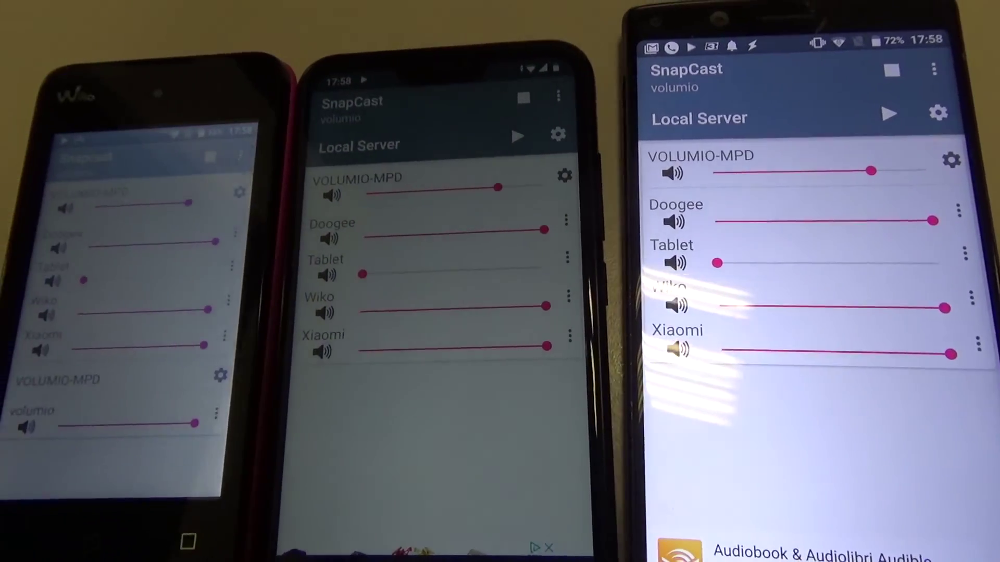
{"action": "mouse_move", "coordinate": [120, 227]}
{"action": "left_mouse_down"}
{"action": "mouse_move", "coordinate": [192, 230]}
{"action": "mouse_move", "coordinate": [184, 234]}
{"action": "left_mouse_up"}
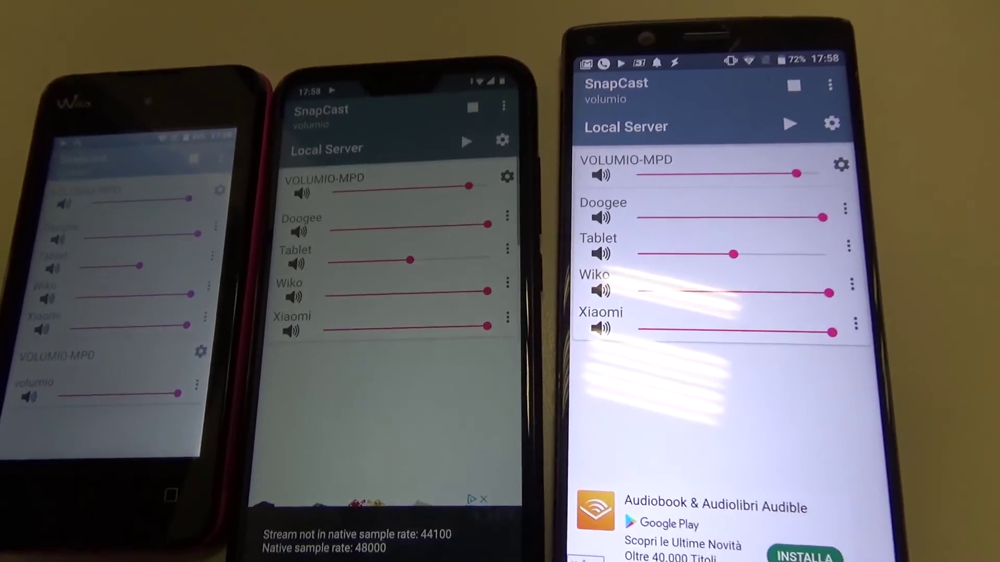